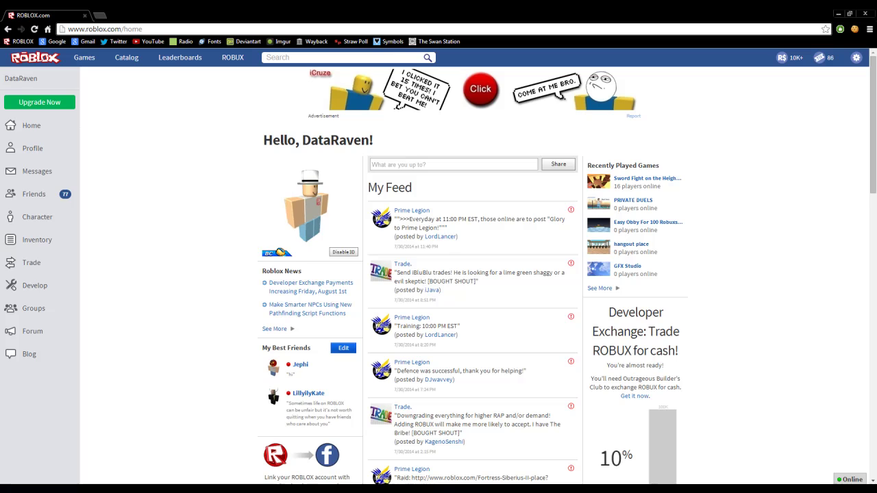
# Run %APPDATA% from the Windows Run dialog to open the Roaming application data folder.
pyautogui.press('super+r')
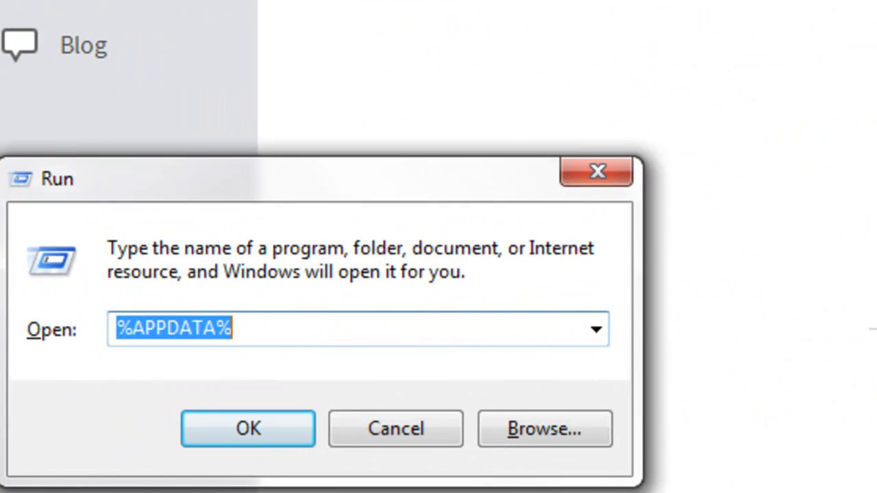
pyautogui.press('BackSpace')
pyautogui.write('%APP')
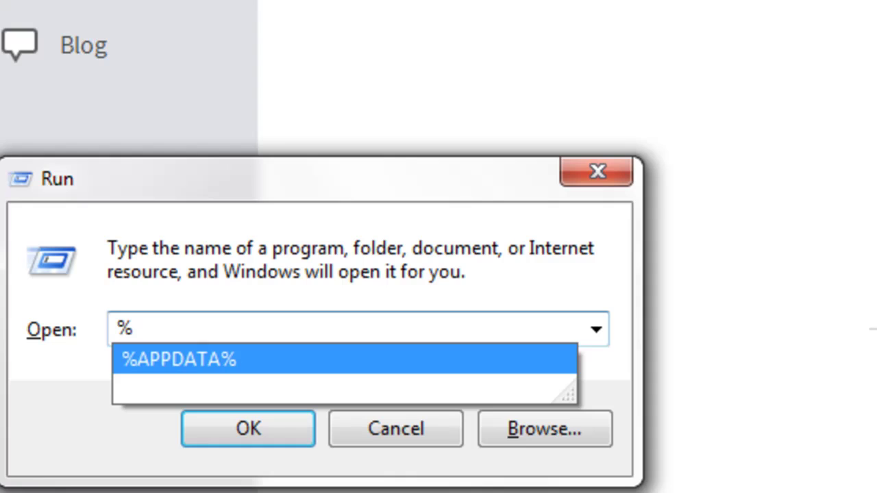
pyautogui.write('DATA%')
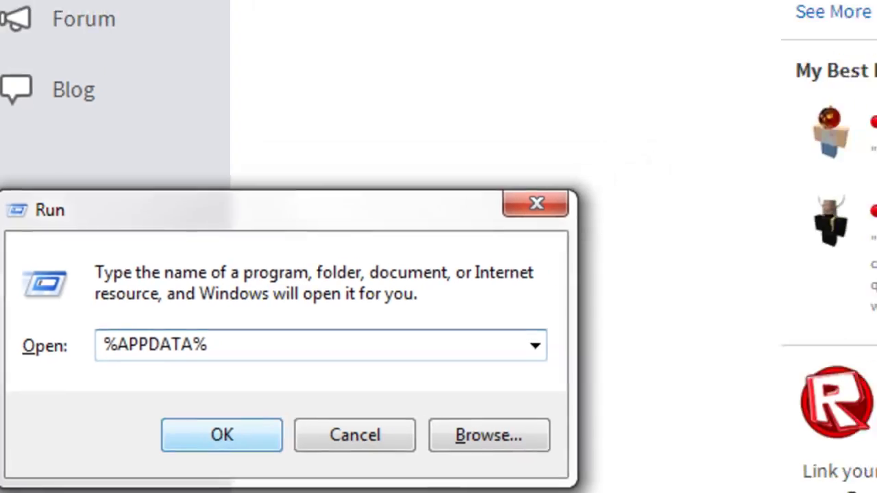
pyautogui.press('Return')
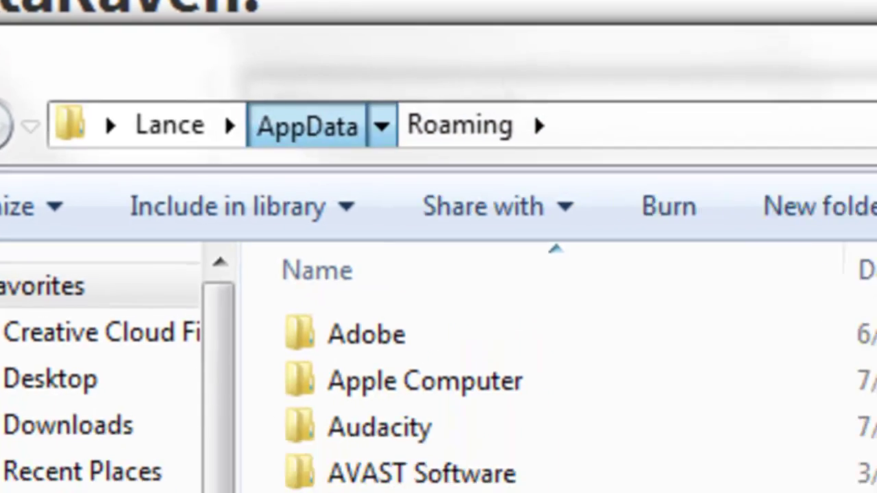
# Go up to the AppData folder and open its Local\Roblox\Versions subfolder.
pyautogui.click(389, 203)
pyautogui.doubleClick(164, 84)
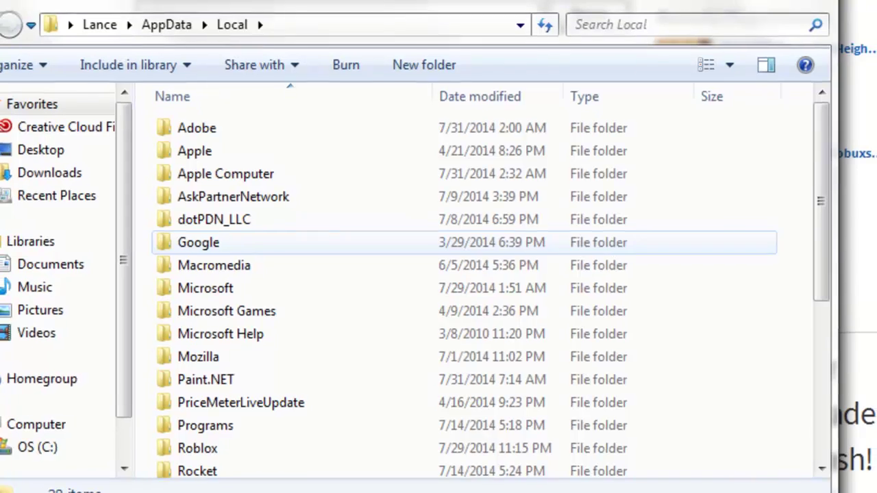
pyautogui.scroll(-3, 342, 342)
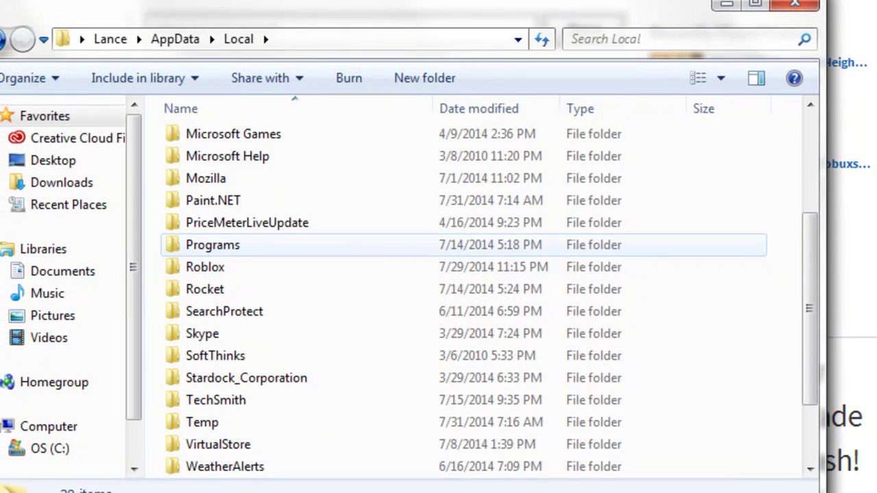
pyautogui.doubleClick(206, 267)
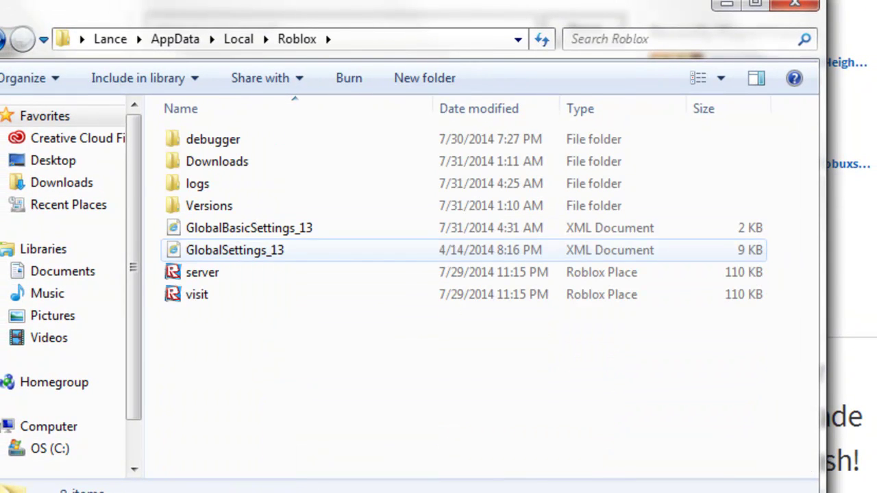
pyautogui.doubleClick(209, 205)
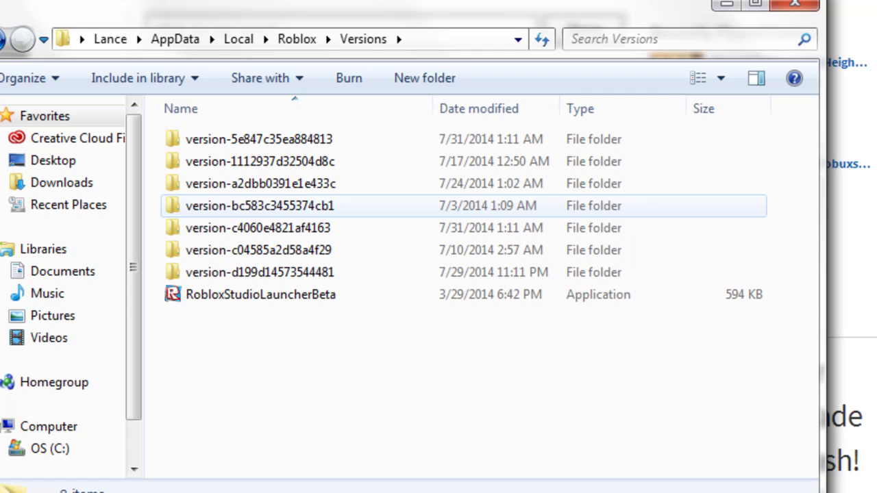
# Examine the version-c4060e4821af4163 folder's contents and check version-5e847c35ea884813 to determine which version folder holds the game files.
pyautogui.doubleClick(258, 227)
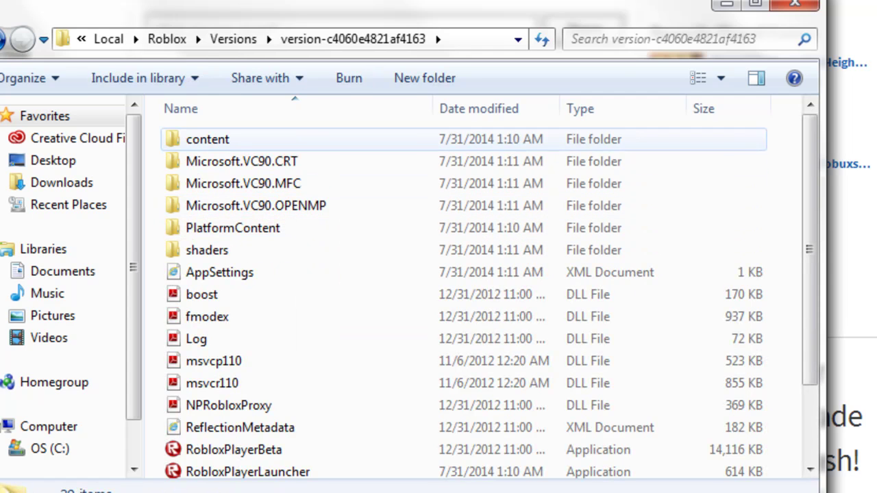
pyautogui.scroll(-2, 411, 274)
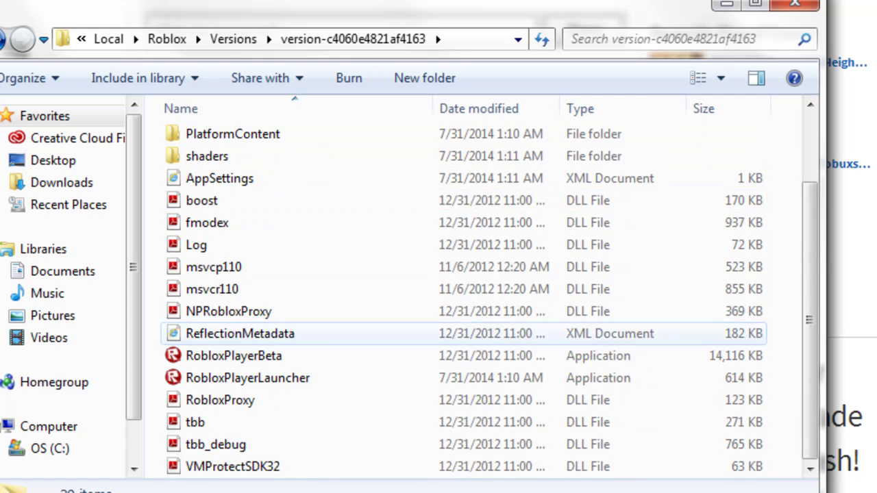
pyautogui.scroll(2, 411, 274)
pyautogui.click(22, 39)
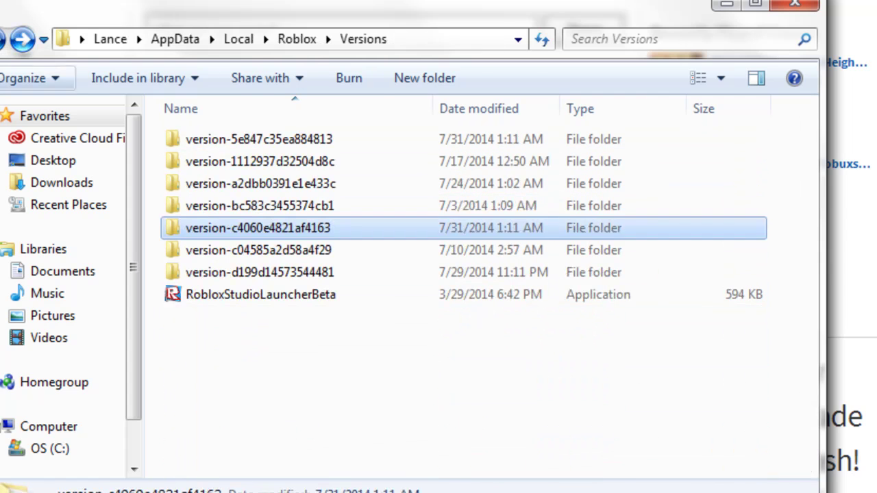
pyautogui.doubleClick(356, 139)
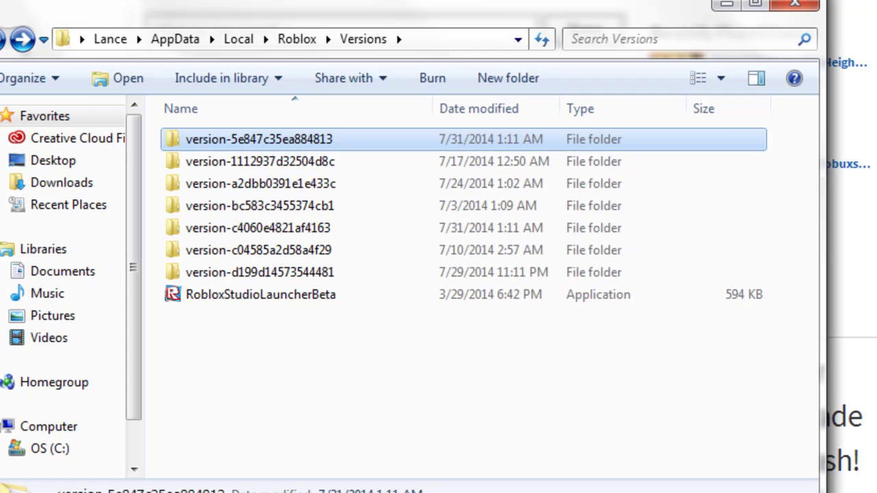
pyautogui.click(22, 39)
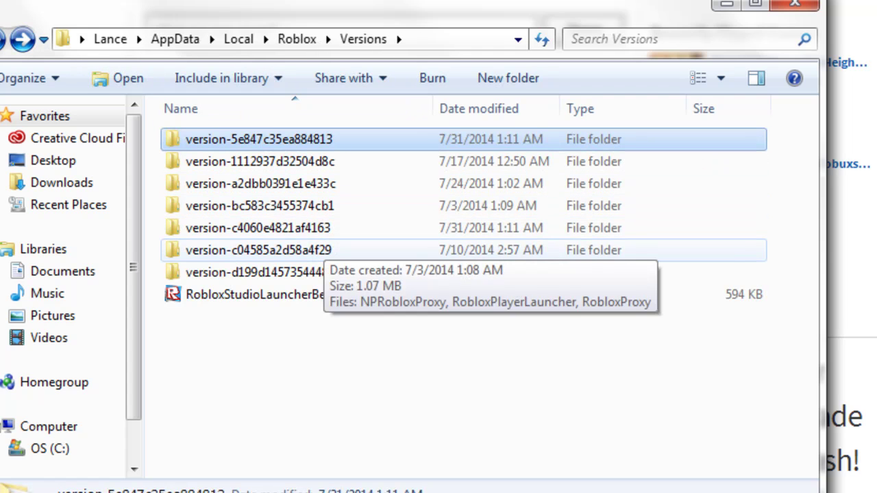
# Open the content\textures folder inside version-c4060e4821af4163.
pyautogui.doubleClick(205, 228)
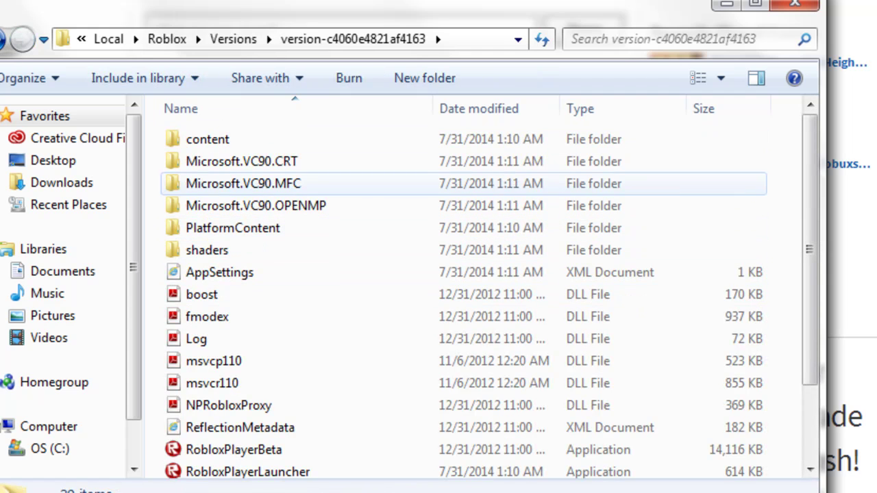
pyautogui.click(208, 139)
pyautogui.doubleClick(207, 139)
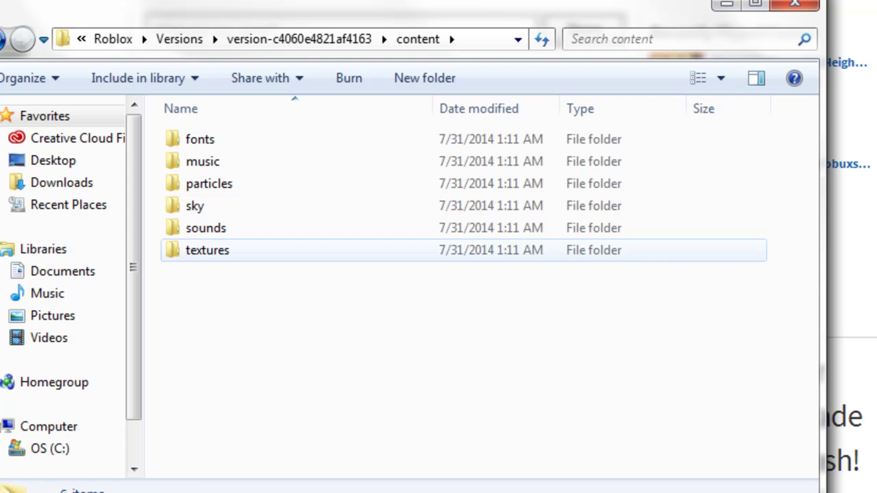
pyautogui.doubleClick(206, 250)
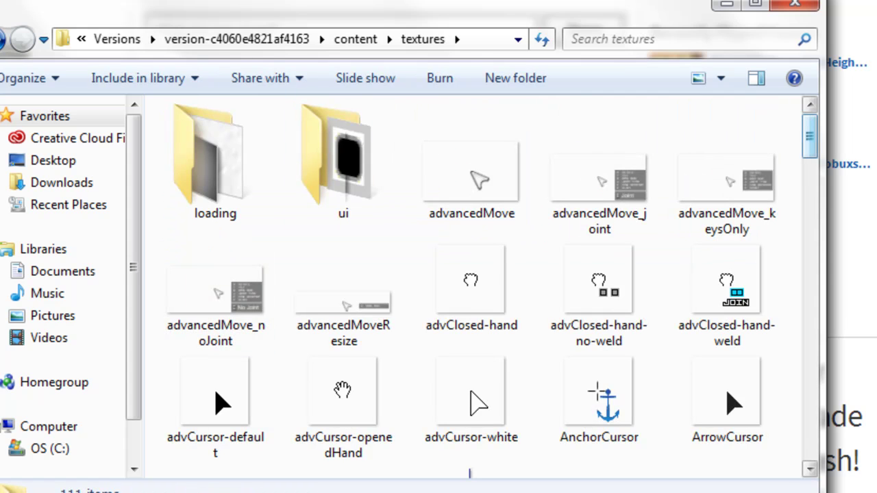
# Pick out the cursor images advCursor-default, ArrowCursorDecalDrag, ArrowFarCursor, advCursor-white and ArrowCursor by selecting them together.
pyautogui.scroll(-3, 342, 302)
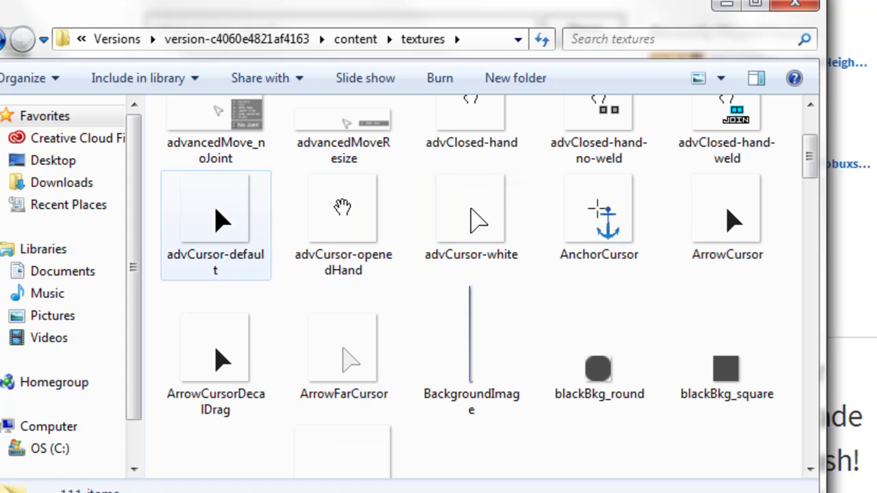
pyautogui.click(216, 240)
pyautogui.keyDown('ctrl'); pyautogui.click(217, 356); pyautogui.keyUp('ctrl')
pyautogui.keyDown('ctrl'); pyautogui.click(344, 353); pyautogui.keyUp('ctrl')
pyautogui.keyDown('ctrl'); pyautogui.click(472, 222); pyautogui.keyUp('ctrl')
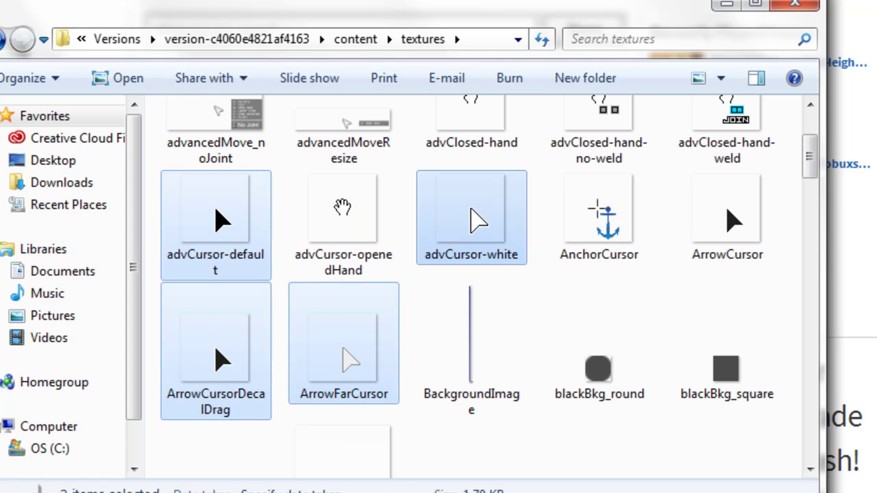
pyautogui.keyDown('ctrl'); pyautogui.click(727, 222); pyautogui.keyUp('ctrl')
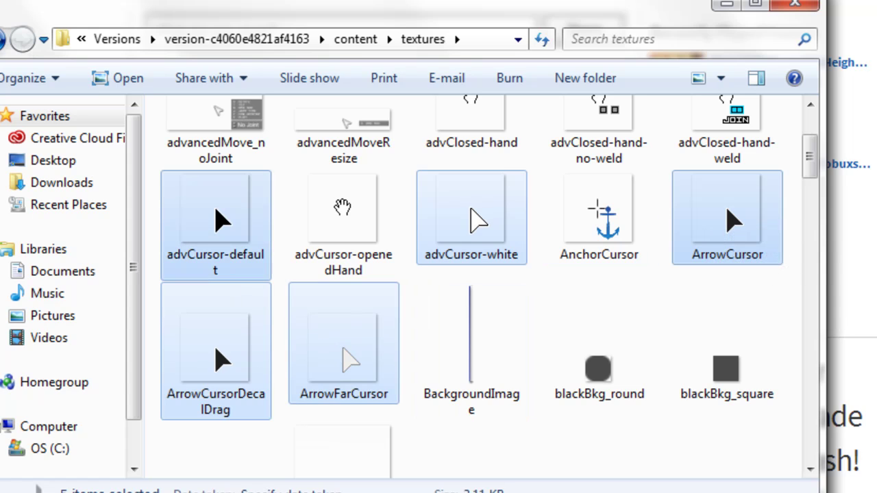
# Open only the advCursor-default image in Paint.NET.
pyautogui.click(216, 225)
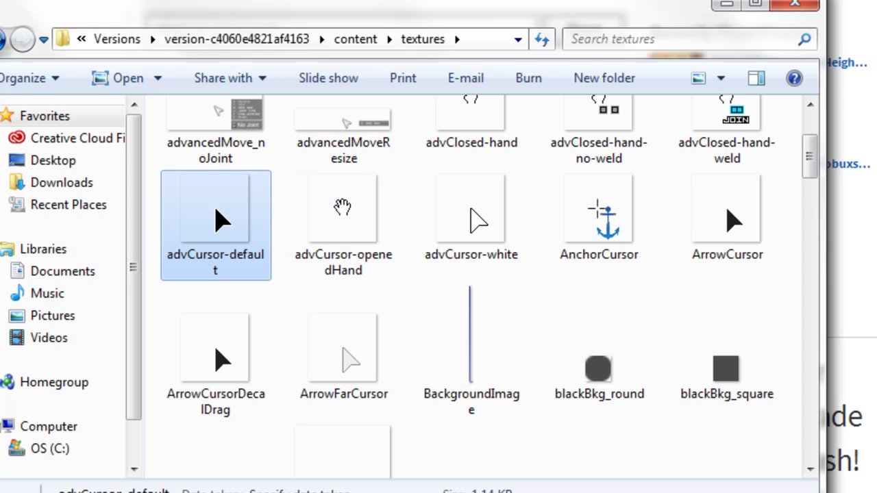
pyautogui.rightClick(225, 236)
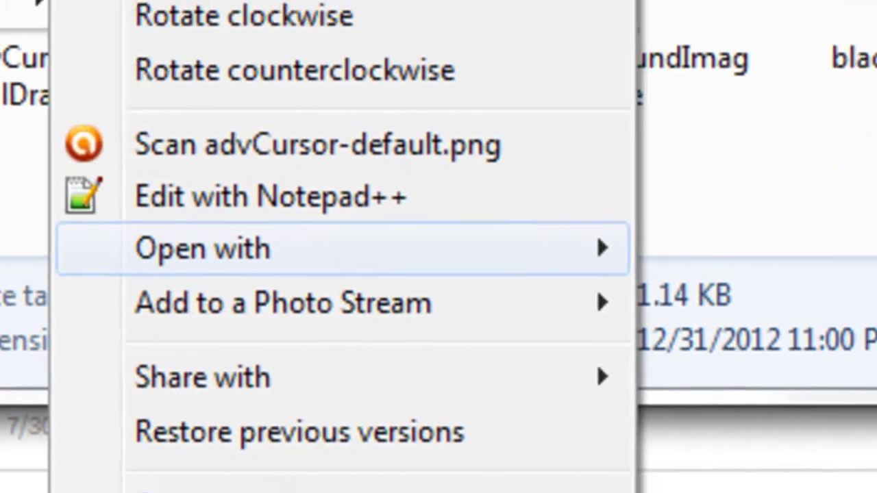
pyautogui.moveTo(274, 277)
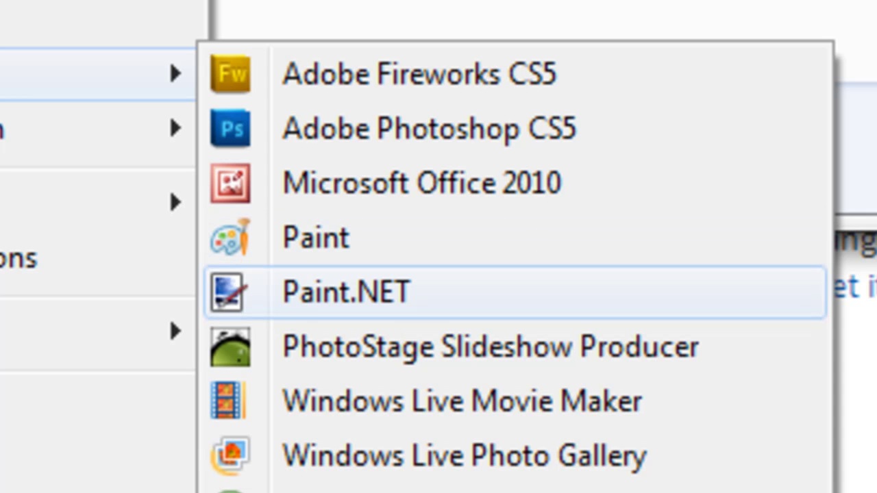
pyautogui.click(347, 293)
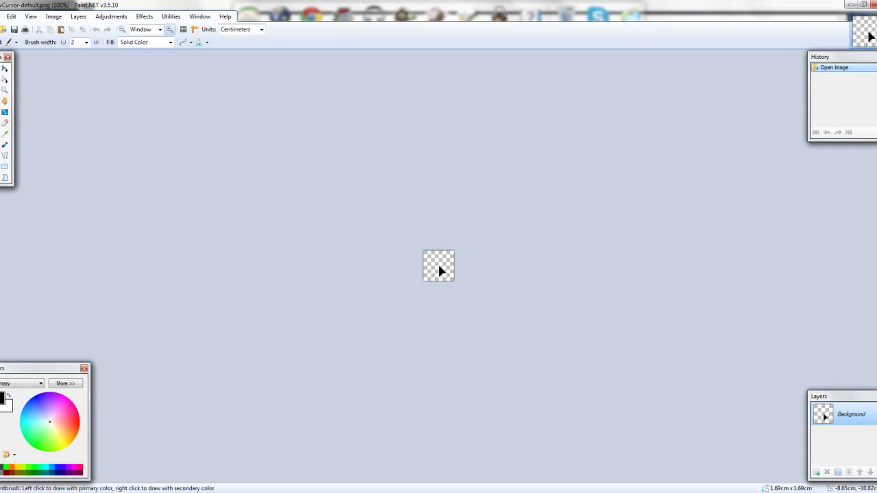
# Select the whole canvas and erase the black arrow, leaving the image fully transparent.
pyautogui.click(170, 29)
pyautogui.click(170, 30)
pyautogui.click(170, 30)
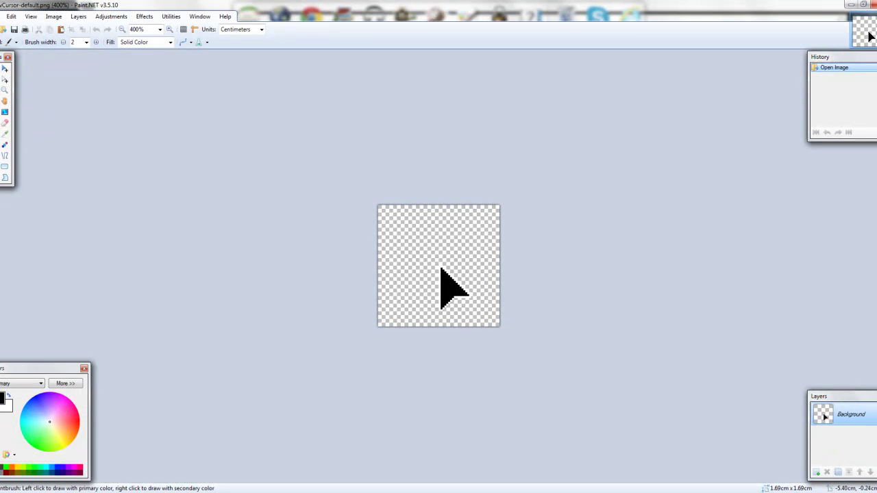
pyautogui.click(0, 68)
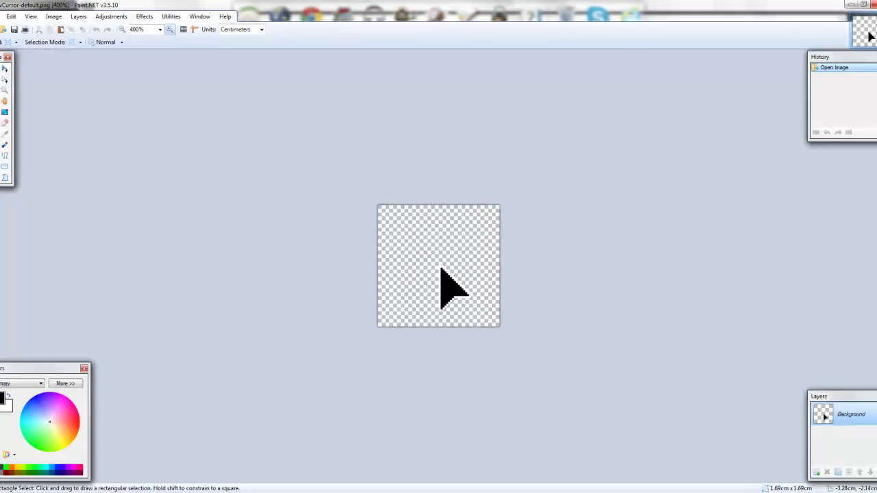
pyautogui.click(169, 28)
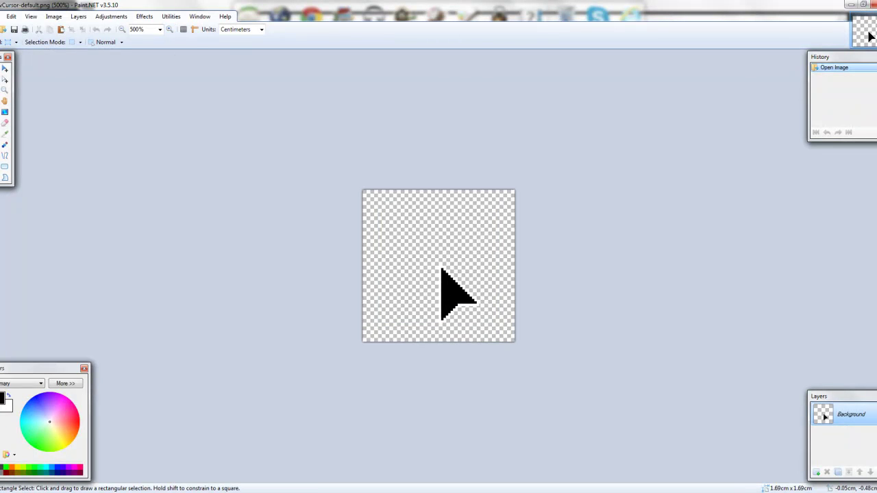
pyautogui.hotkey('ctrl', 'a')
pyautogui.press('Delete')
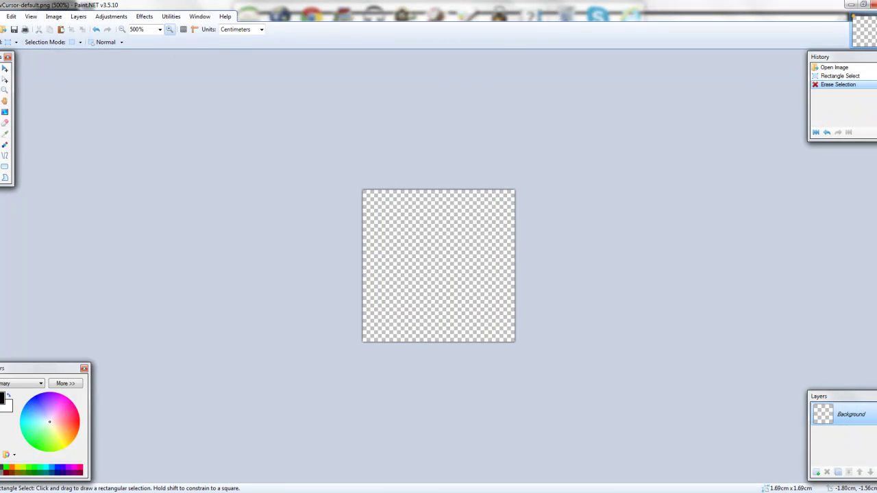
# Draw a small black plus-shaped crosshair near the canvas centre with the Pencil tool.
pyautogui.click(169, 29)
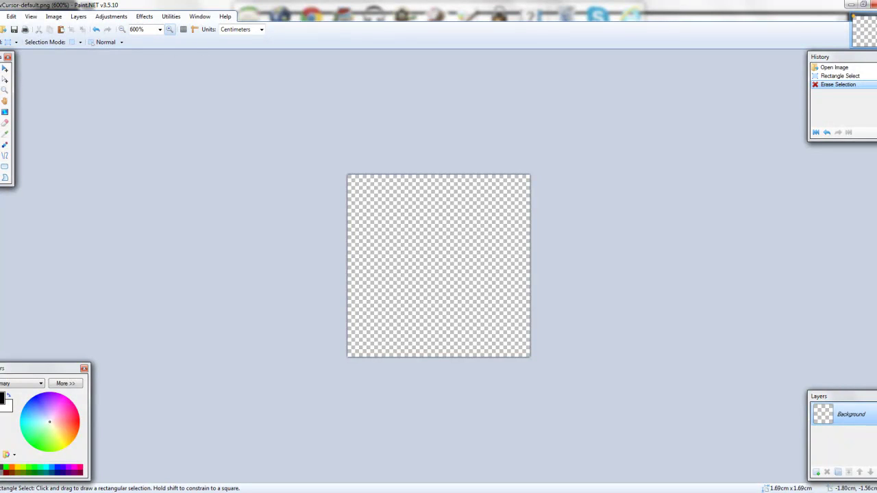
pyautogui.click(169, 29)
pyautogui.press('p')
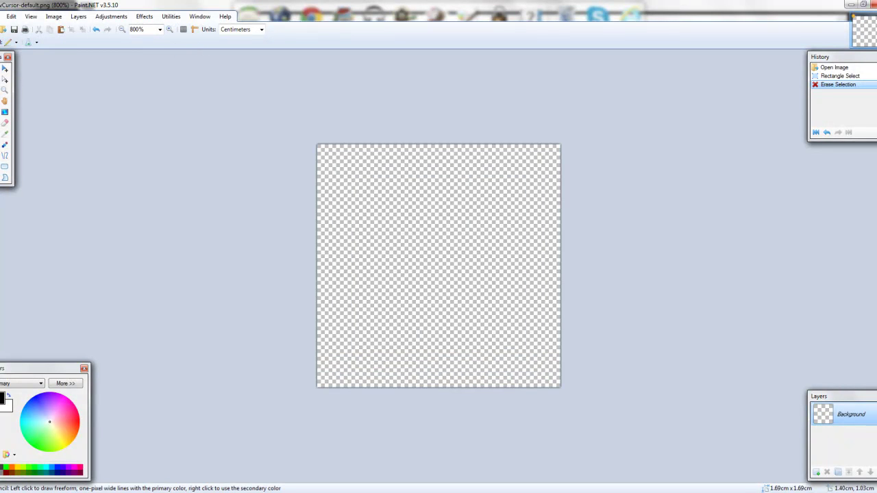
pyautogui.moveTo(451, 268); pyautogui.dragTo(451, 286)
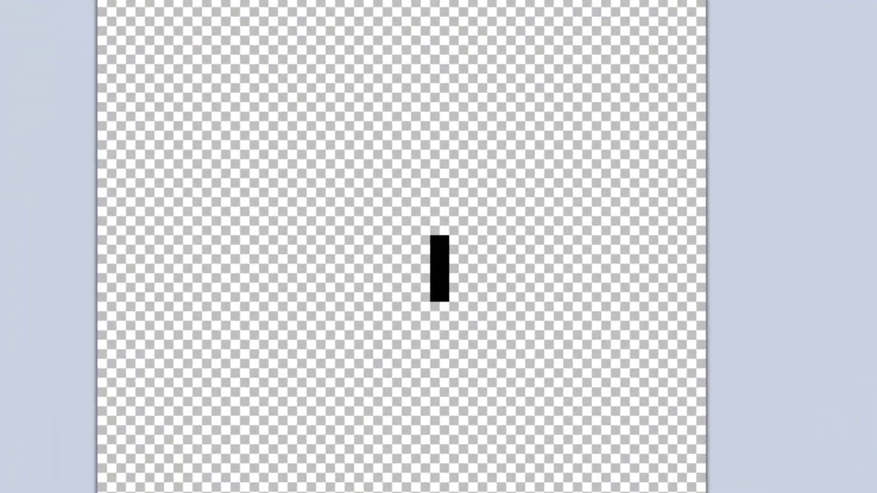
pyautogui.moveTo(425, 259); pyautogui.dragTo(426, 269)
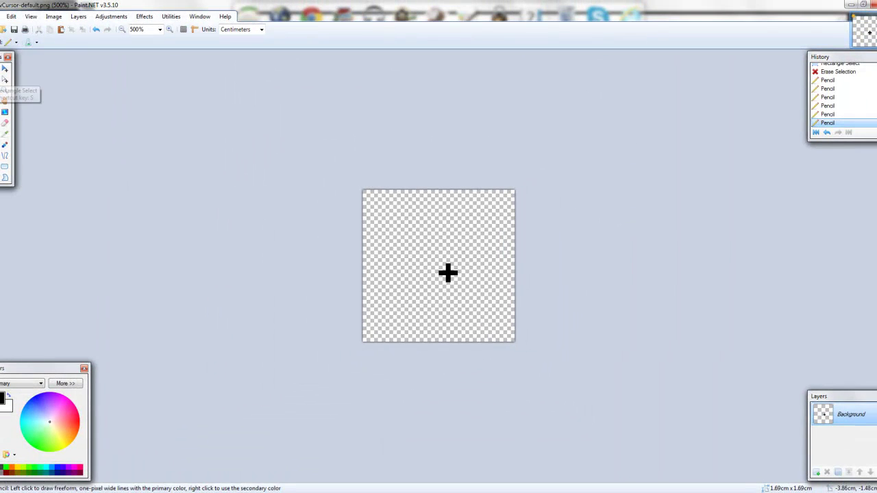
# Select the entire canvas around the crosshair with the Rectangle Select tool.
pyautogui.click(5, 90)
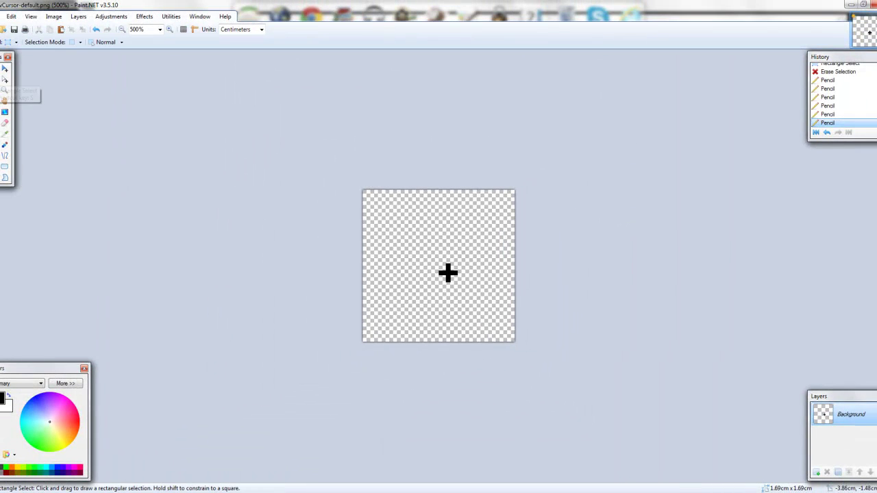
pyautogui.moveTo(363, 189); pyautogui.dragTo(515, 342)
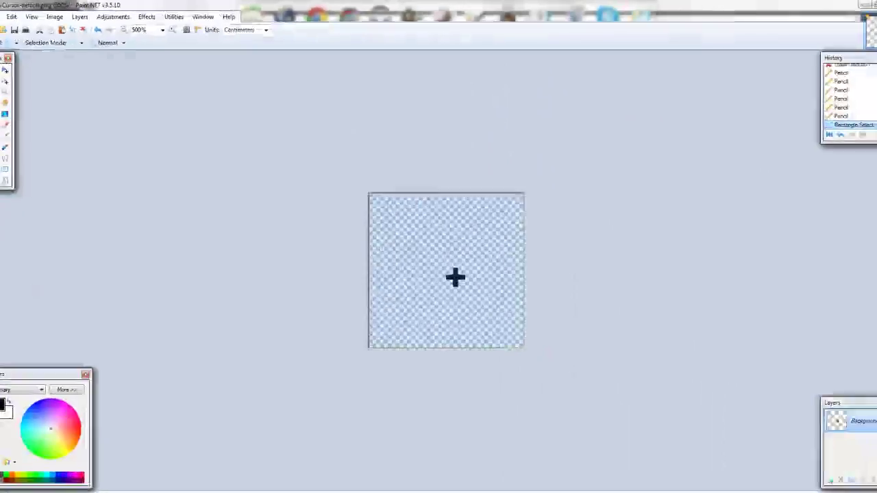
pyautogui.click(2, 15)
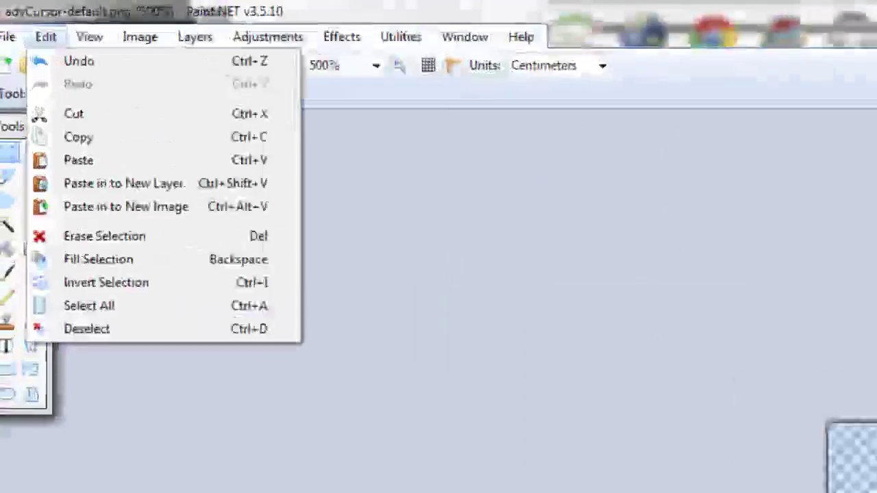
pyautogui.click(11, 17)
# Copy the selected crosshair to the clipboard and save the advCursor-default image.
pyautogui.click(49, 107)
pyautogui.press('Down')
pyautogui.press('Down')
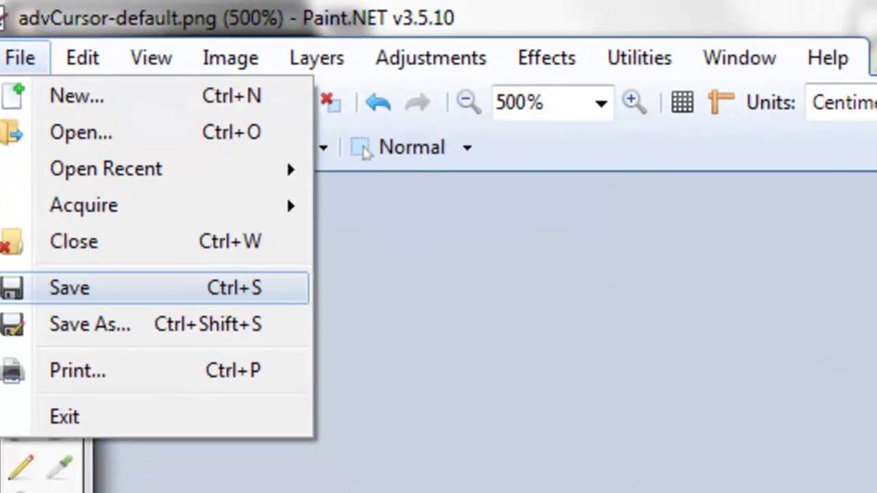
pyautogui.press('Down')
pyautogui.press('Up')
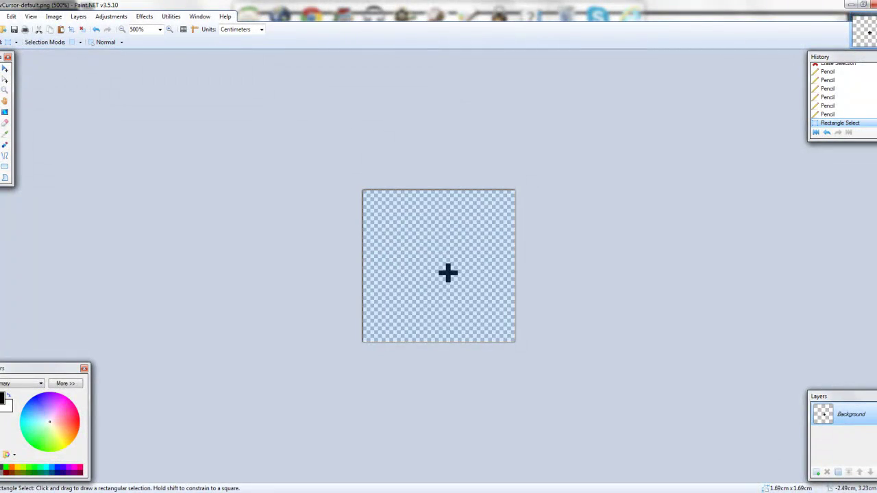
# Switch to the textures folder and open the advCursor-white image in Paint.NET.
pyautogui.hotkey('alt', 'Tab')
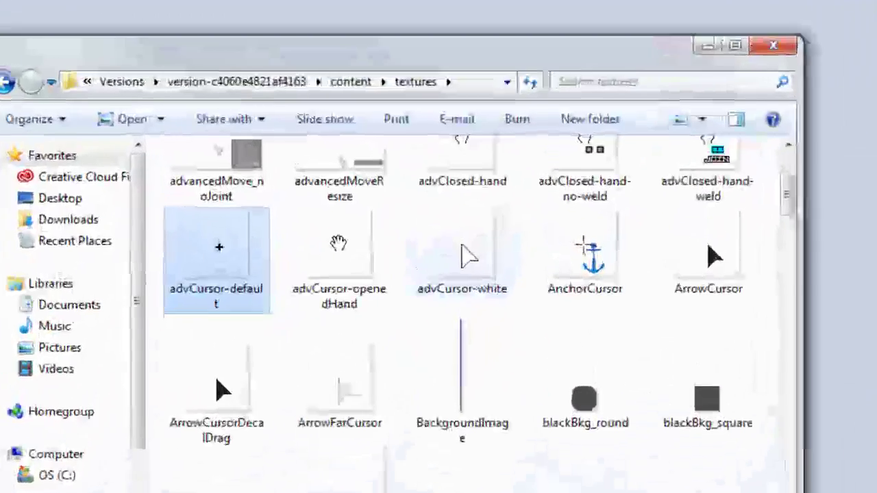
pyautogui.click(513, 250)
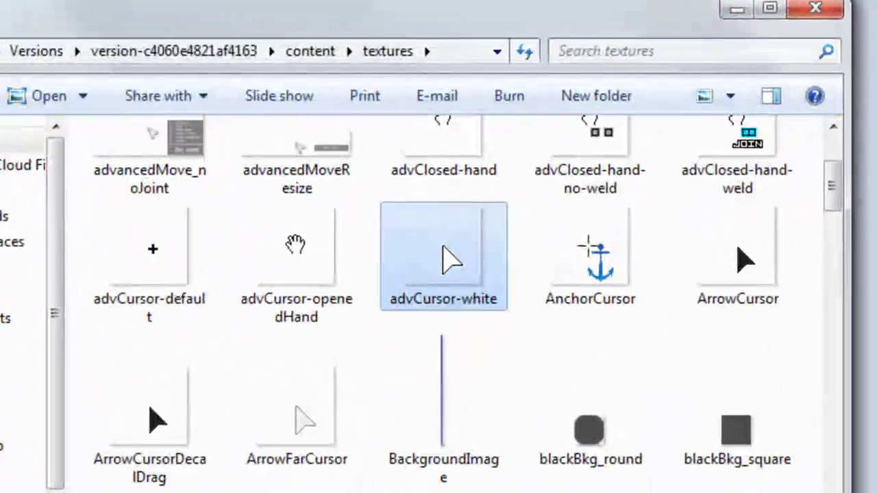
pyautogui.rightClick(445, 259)
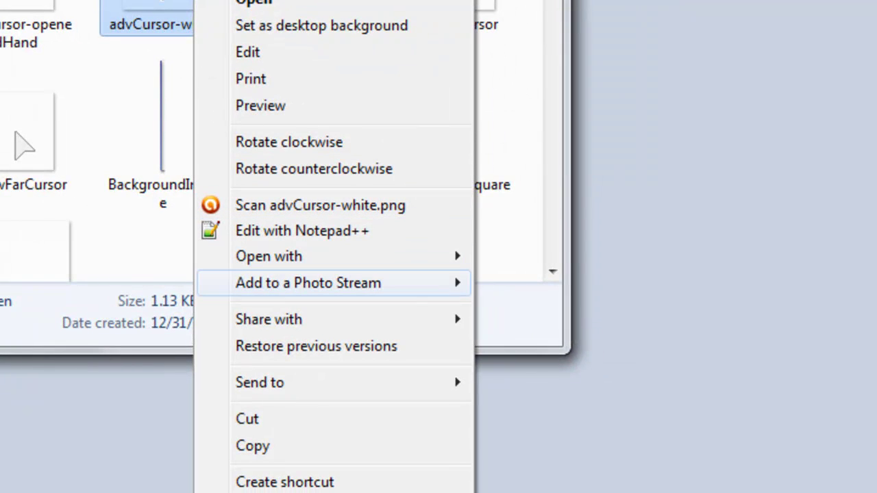
pyautogui.moveTo(356, 256)
pyautogui.click(557, 360)
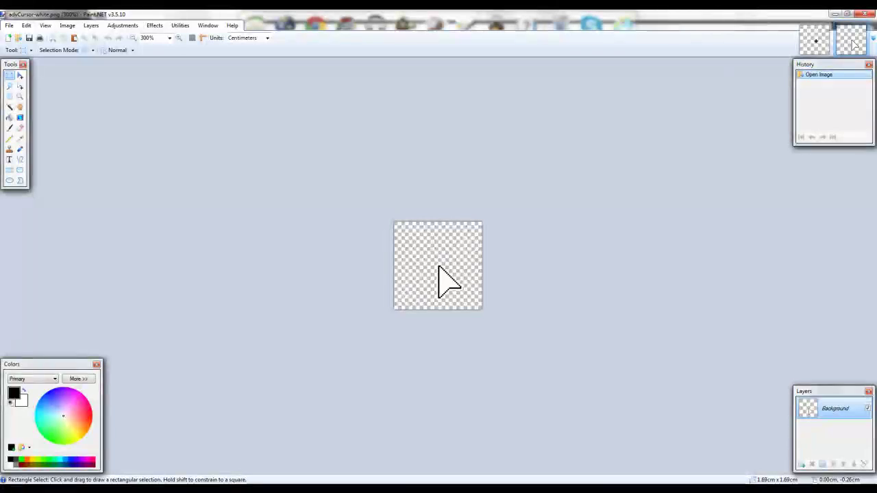
# Replace the white arrow on the whole canvas with the copied crosshair and save the image.
pyautogui.moveTo(393, 220); pyautogui.dragTo(489, 314)
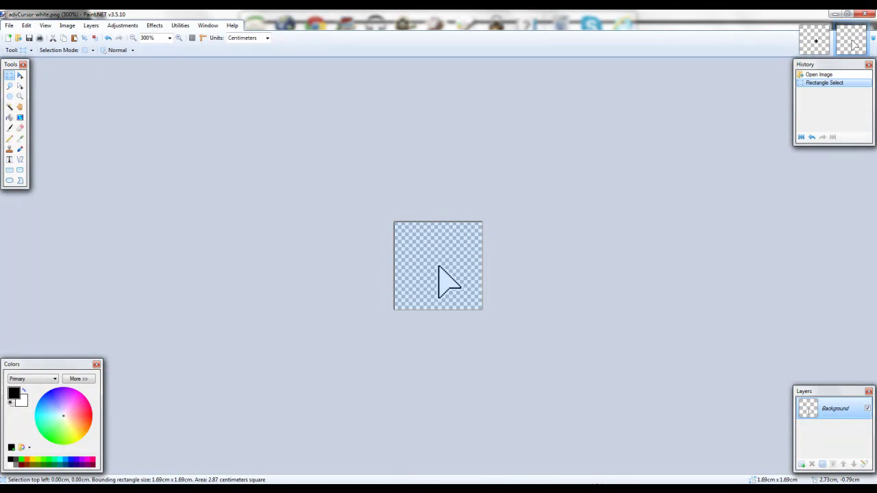
pyautogui.press('Delete')
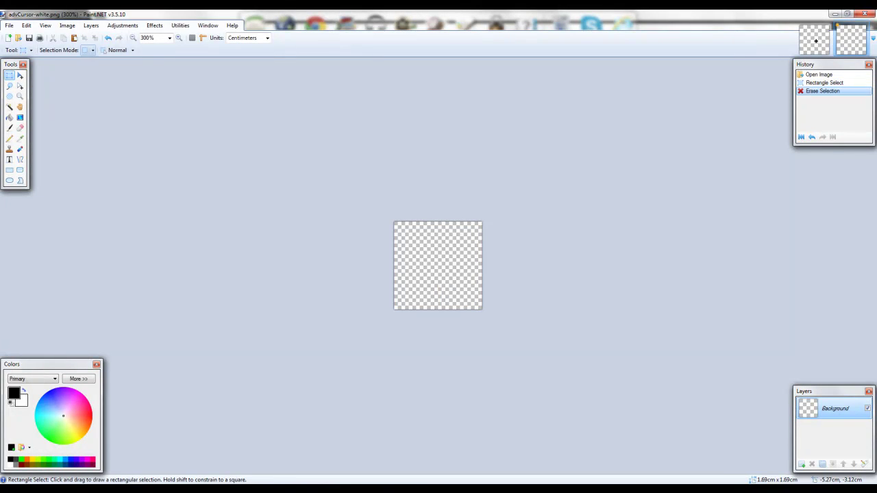
pyautogui.hotkey('ctrl', 'v')
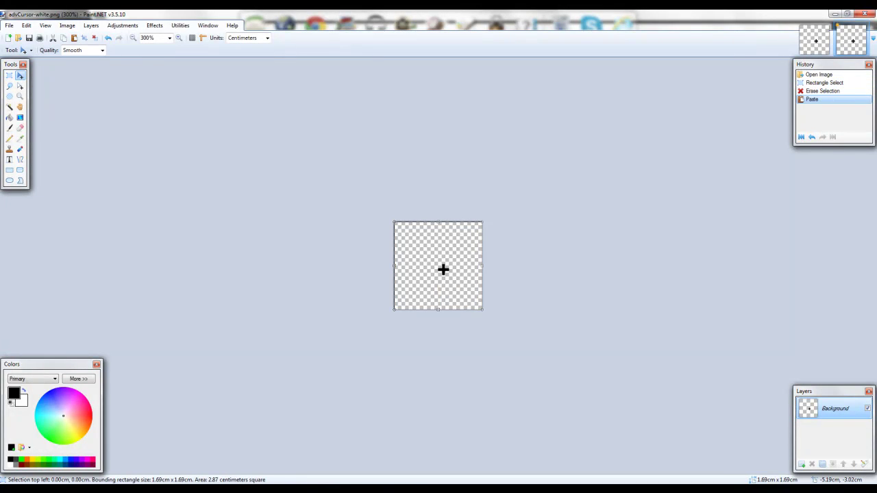
pyautogui.click(9, 26)
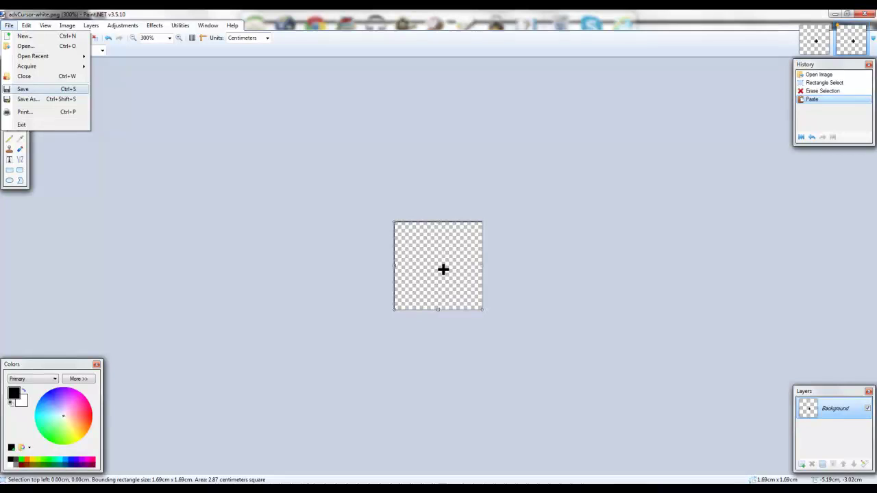
pyautogui.click(21, 89)
pyautogui.click(338, 324)
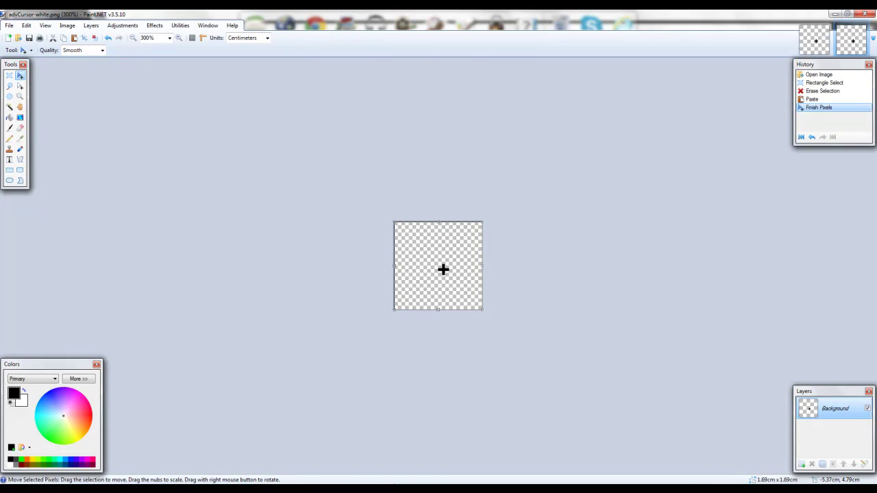
# Return to the textures folder and look through its remaining cursor images, including GunCursor and GunWaitCursor.
pyautogui.hotkey('alt', 'Tab')
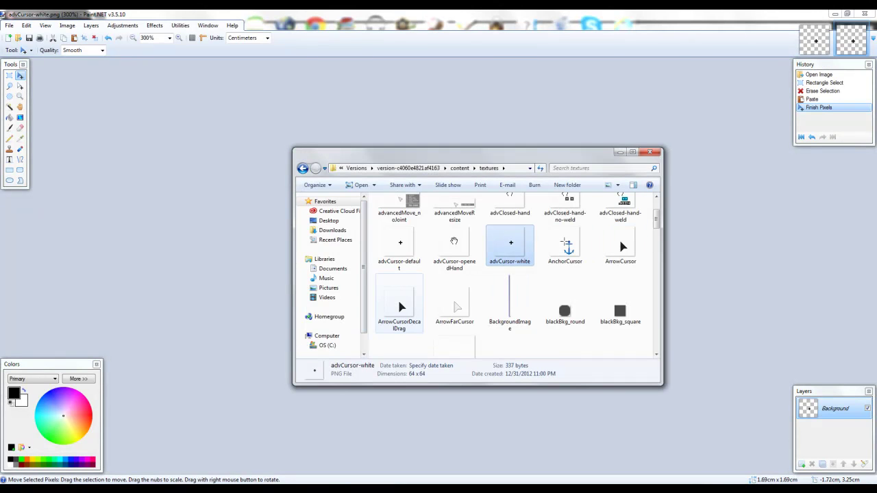
pyautogui.hotkey('alt', 'Tab')
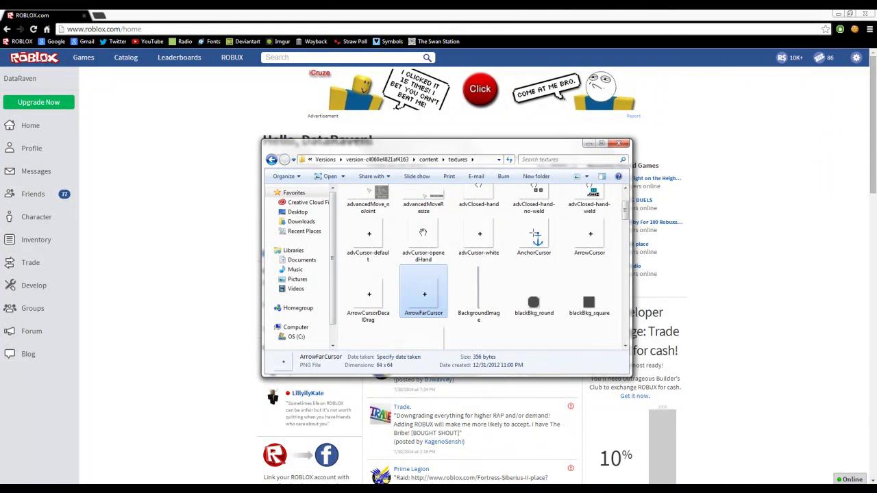
pyautogui.hotkey('alt', 'Tab')
pyautogui.hotkey('alt', 'Tab')
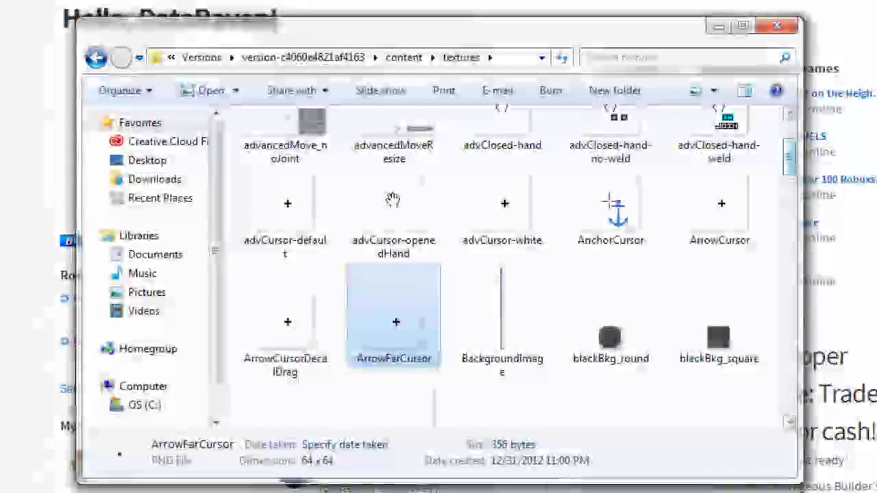
pyautogui.scroll(-10, 606, 154)
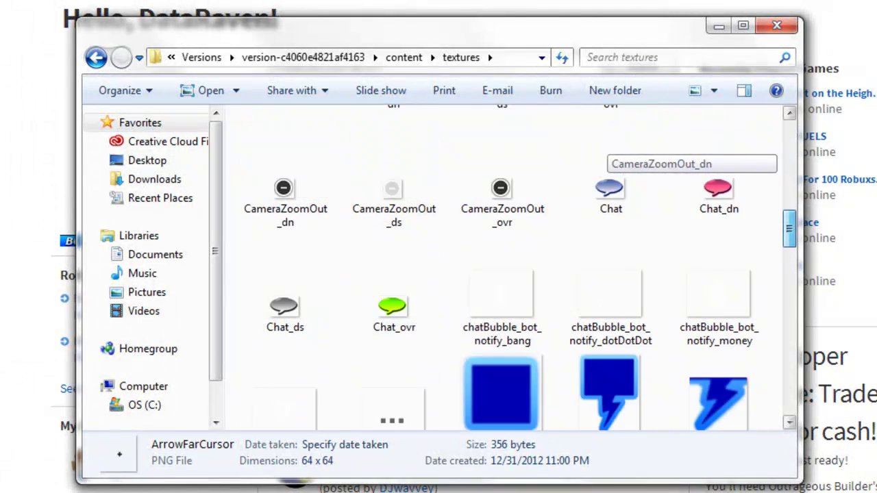
pyautogui.scroll(-1, 606, 154)
pyautogui.scroll(3, 606, 154)
pyautogui.scroll(-4, 606, 154)
pyautogui.scroll(-6, 606, 154)
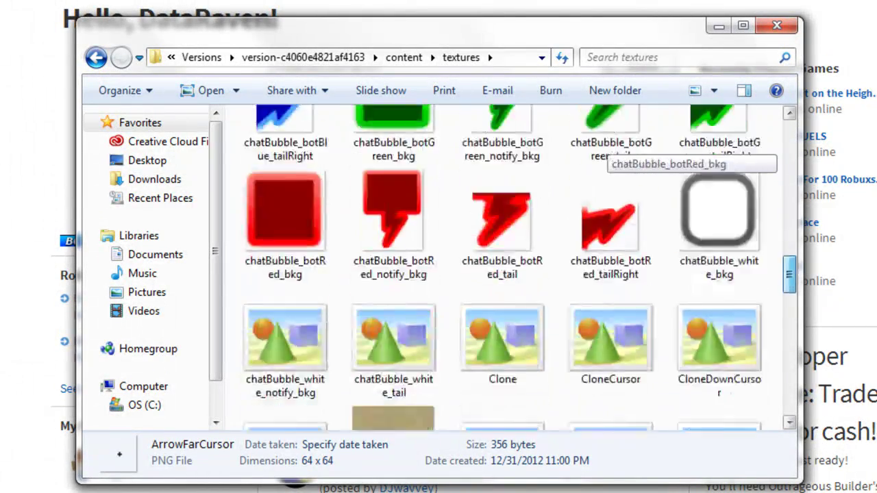
pyautogui.scroll(-5, 606, 154)
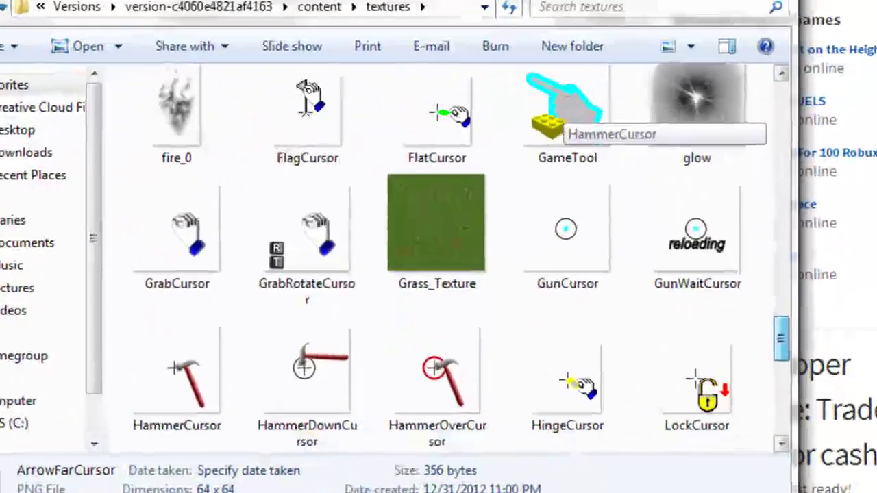
pyautogui.scroll(3, 606, 154)
pyautogui.scroll(-2, 384, 247)
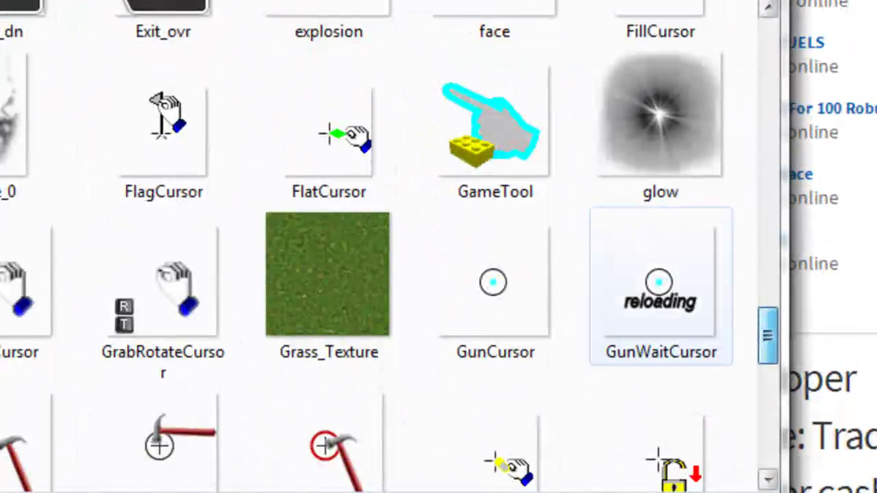
pyautogui.scroll(-1, 384, 246)
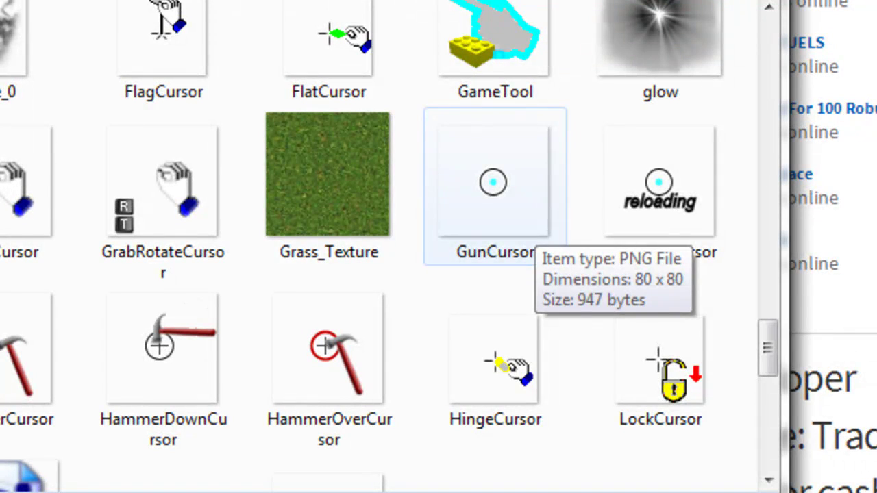
pyautogui.rightClick(511, 236)
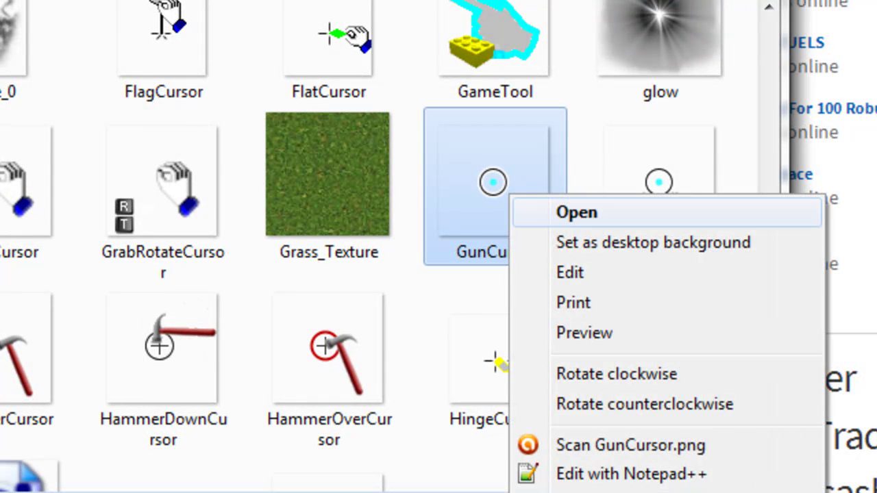
pyautogui.click(603, 492)
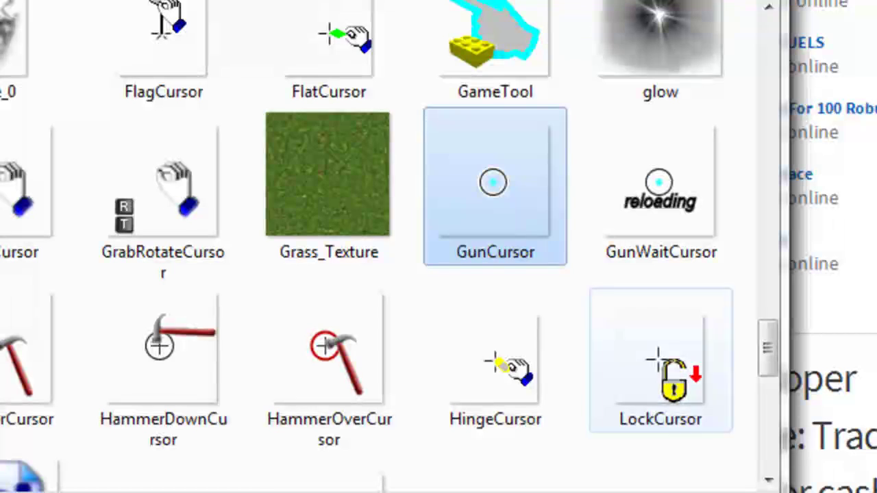
# Find the MouseLockedCursor image in the textures folder and open it in Paint.NET.
pyautogui.scroll(-5, 489, 342)
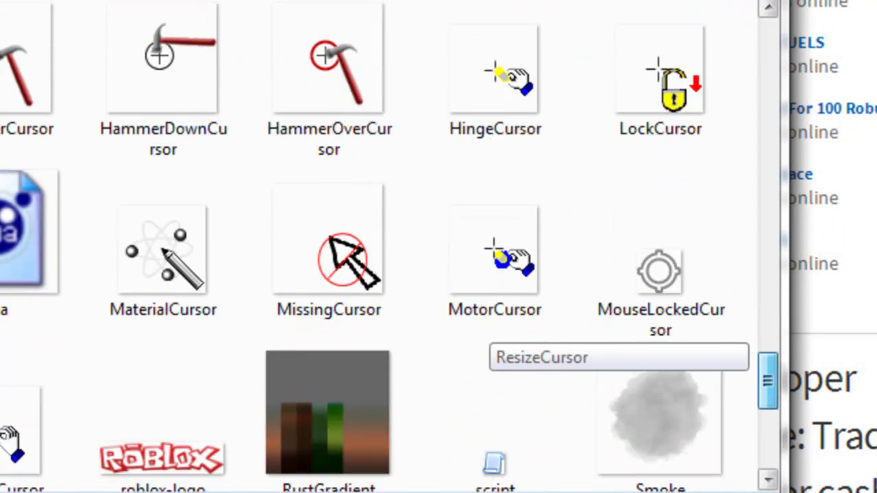
pyautogui.click(659, 109)
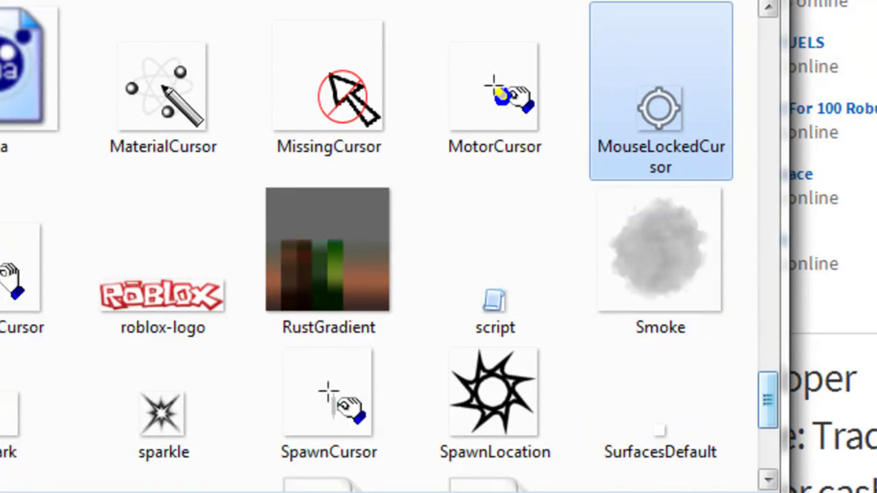
pyautogui.scroll(2, 389, 247)
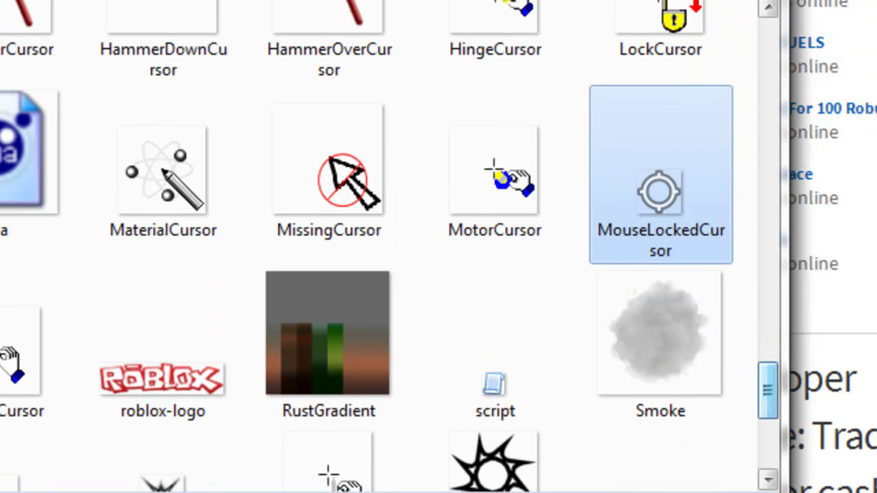
pyautogui.rightClick(674, 184)
pyautogui.moveTo(642, 354)
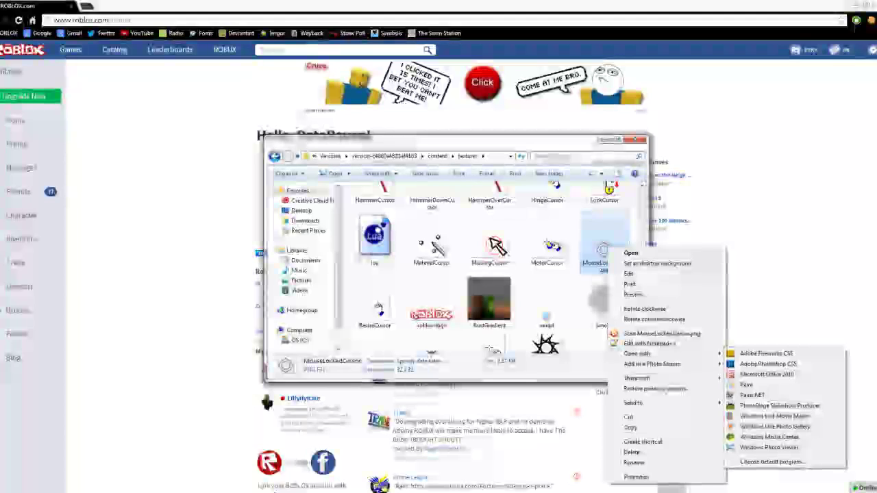
pyautogui.click(752, 395)
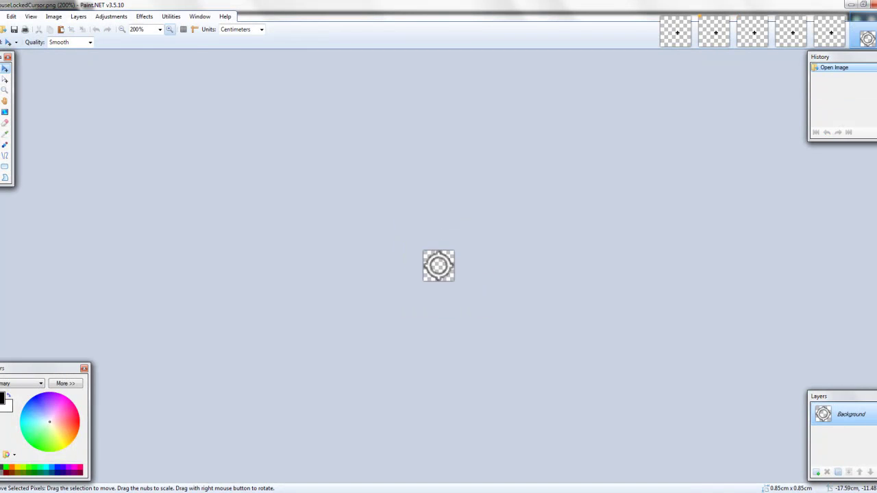
# Select the entire MouseLockedCursor canvas with Rectangle Select and erase the grey target symbol.
pyautogui.click(170, 29)
pyautogui.click(170, 30)
pyautogui.click(169, 29)
pyautogui.press('s')
pyautogui.moveTo(400, 226); pyautogui.dragTo(478, 306)
pyautogui.press('Delete')
# Fill a small elliptical selection near the canvas centre with black and save the MouseLockedCursor image.
pyautogui.moveTo(439, 259); pyautogui.dragTo(446, 265)
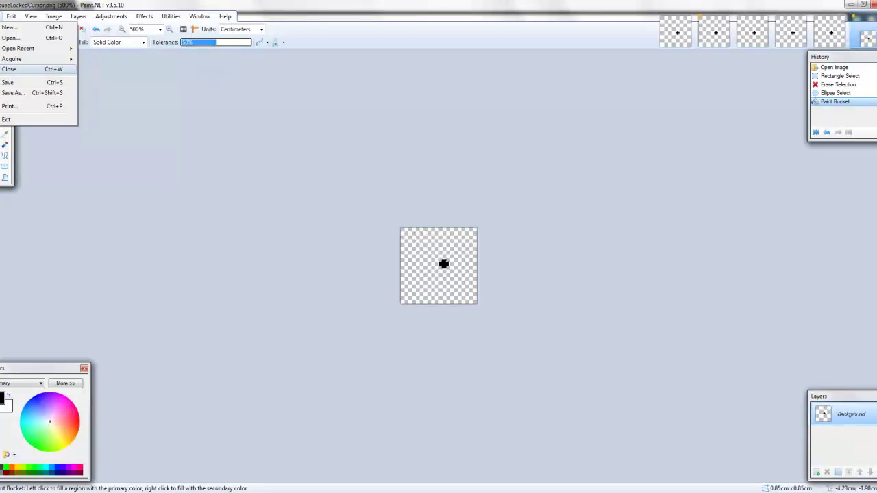
pyautogui.press('Return')
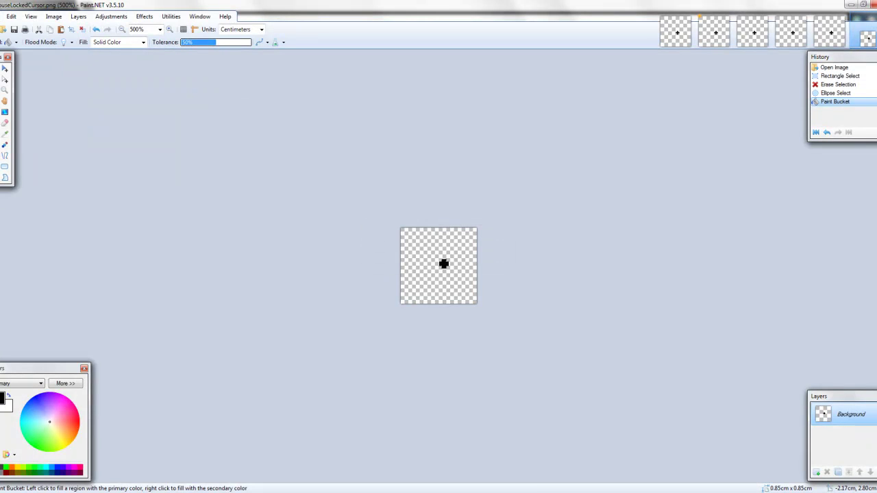
# Switch to Windows Explorer, open the sky folder inside Roblox's content folder and examine its sky, moon and sun images.
pyautogui.hotkey('alt', 'Tab')
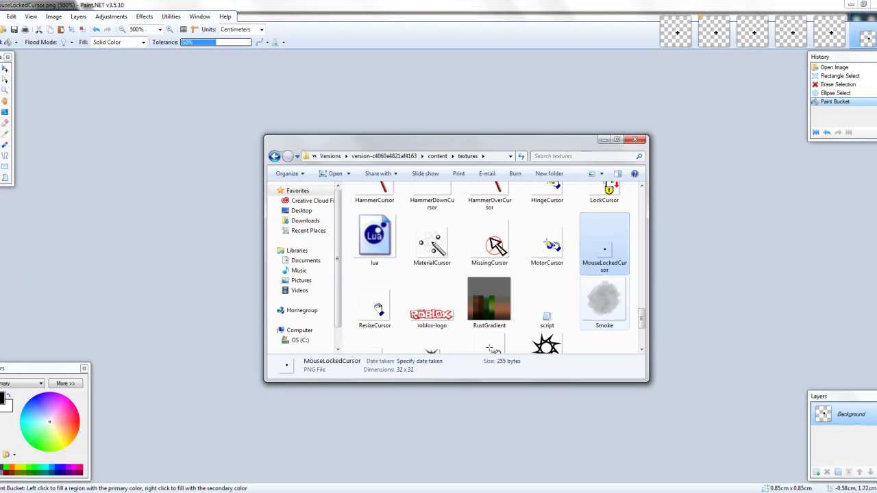
pyautogui.moveTo(641, 319); pyautogui.dragTo(641, 196)
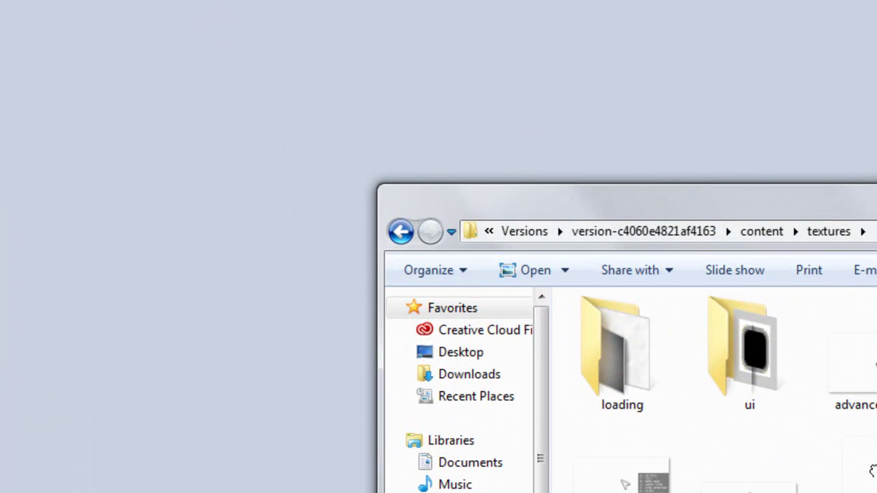
pyautogui.click(401, 232)
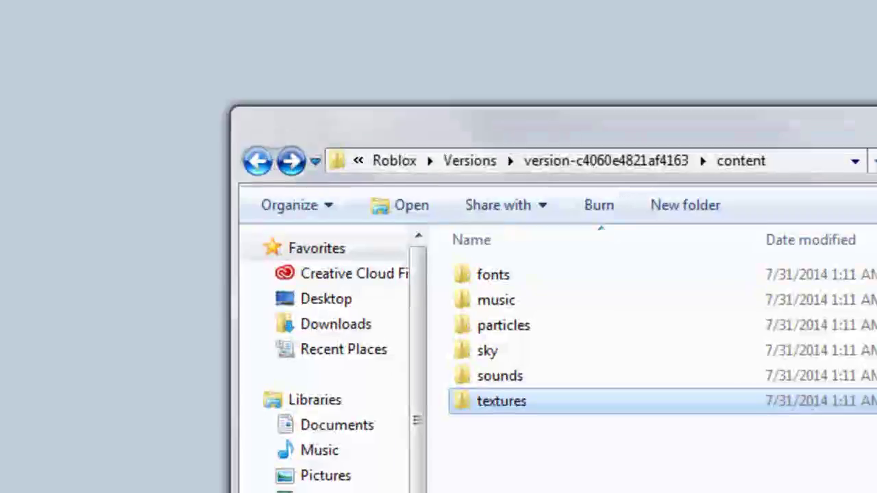
pyautogui.click(605, 397)
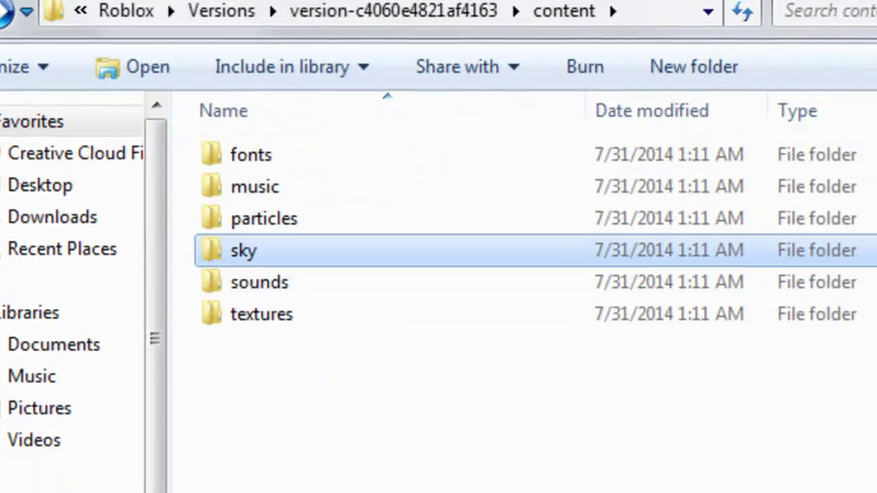
pyautogui.doubleClick(260, 251)
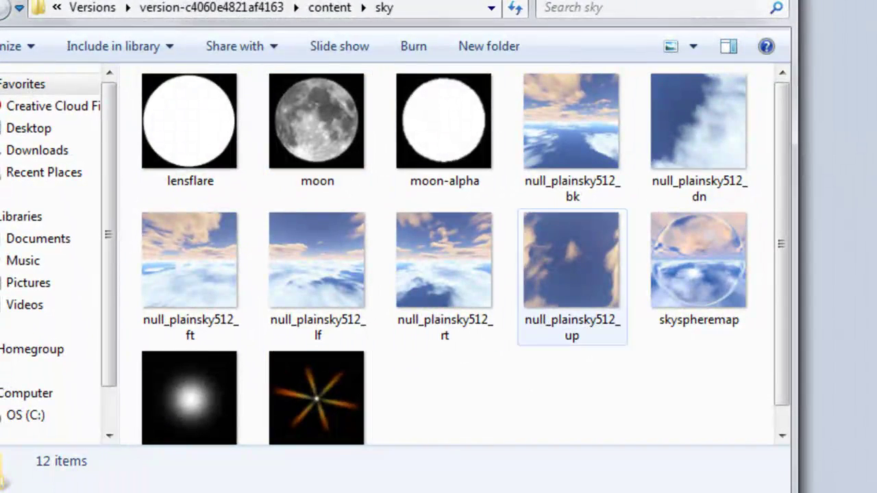
pyautogui.scroll(-1, 686, 314)
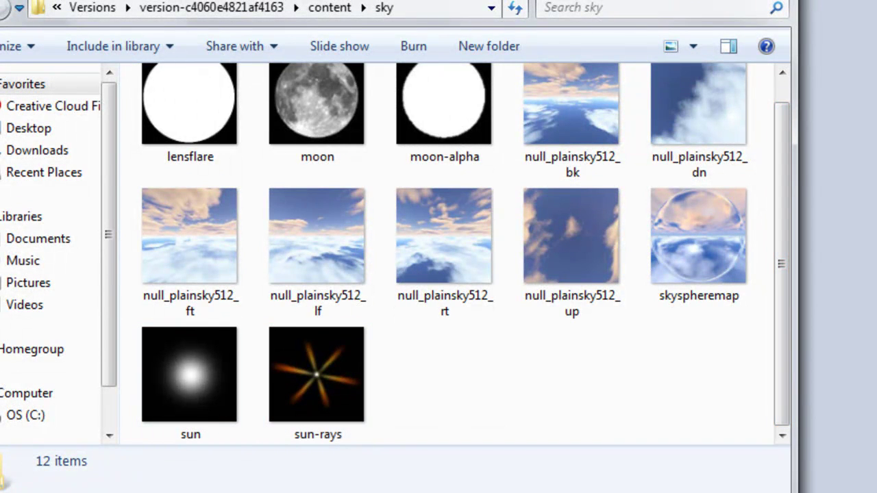
pyautogui.scroll(1, 318, 343)
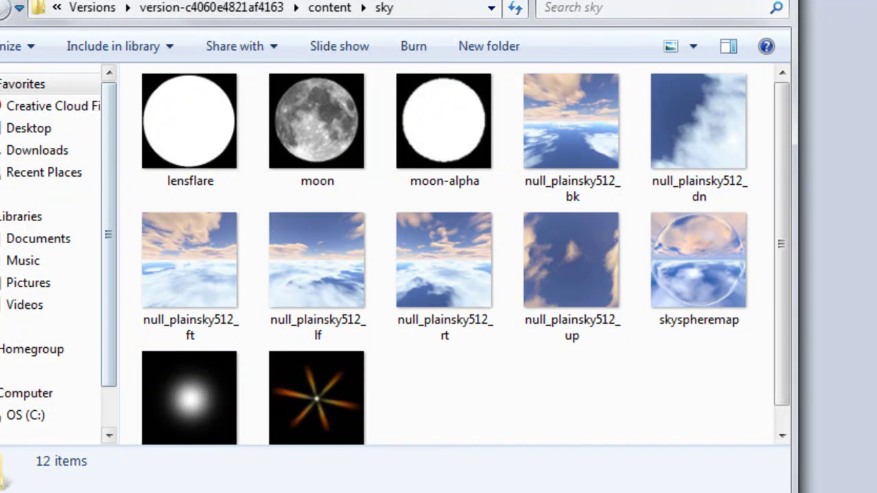
# Leave the sky folder and switch to the running Roblox game.
pyautogui.click(191, 115)
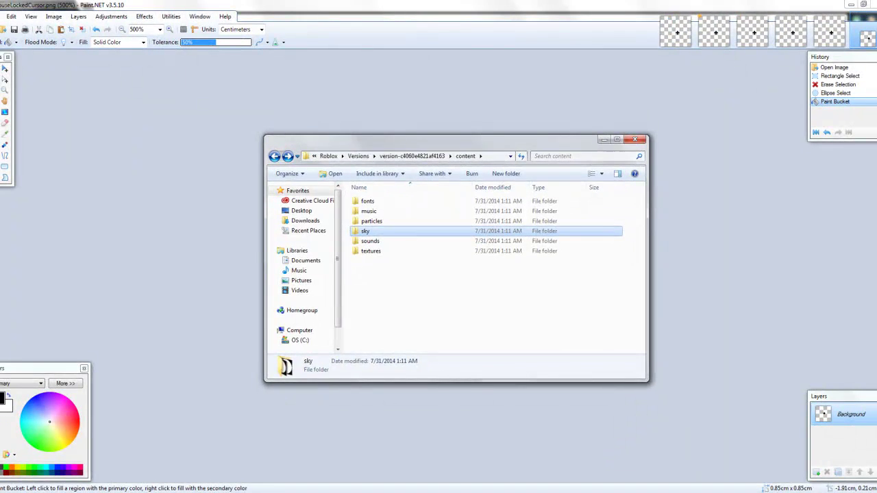
pyautogui.click(224, 238)
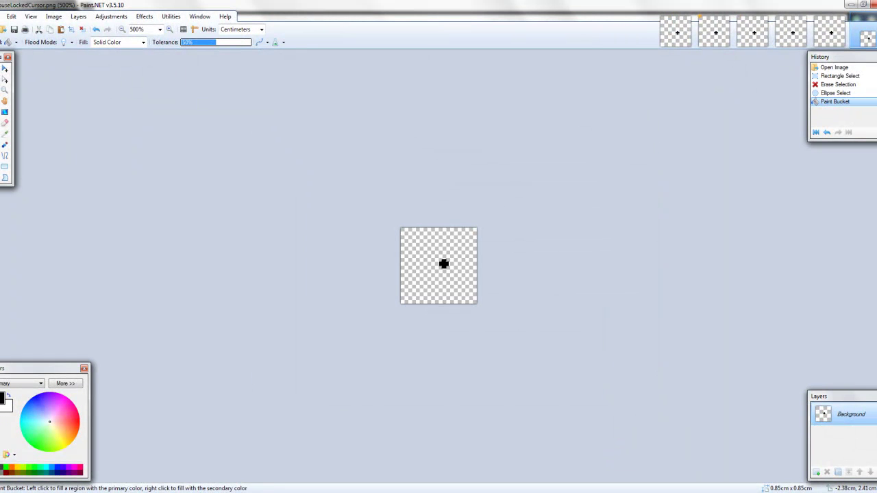
pyautogui.hotkey('alt', 'Tab')
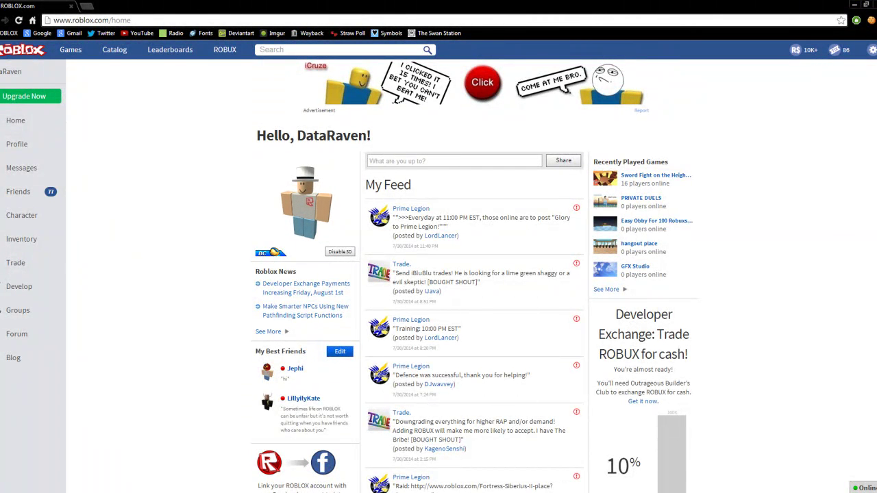
pyautogui.hotkey('alt', 'Tab')
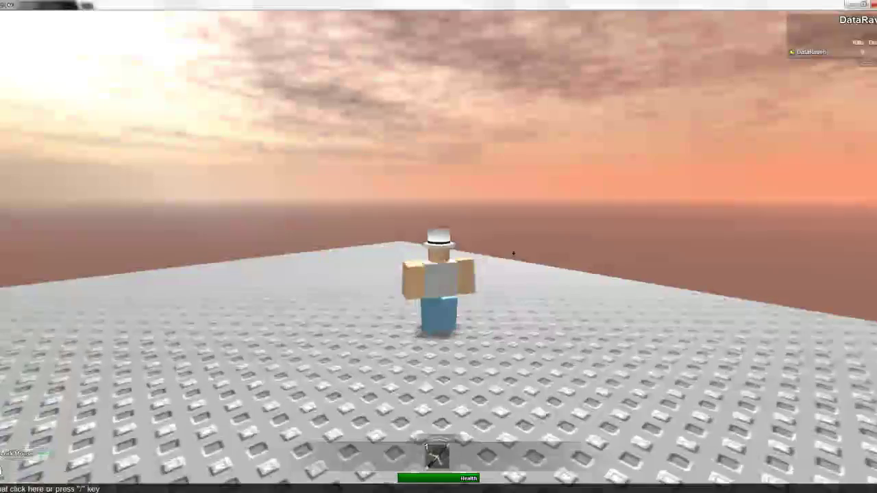
# Walk the character around the baseplate and examine the custom cursor against the sky and ground.
pyautogui.press('s')
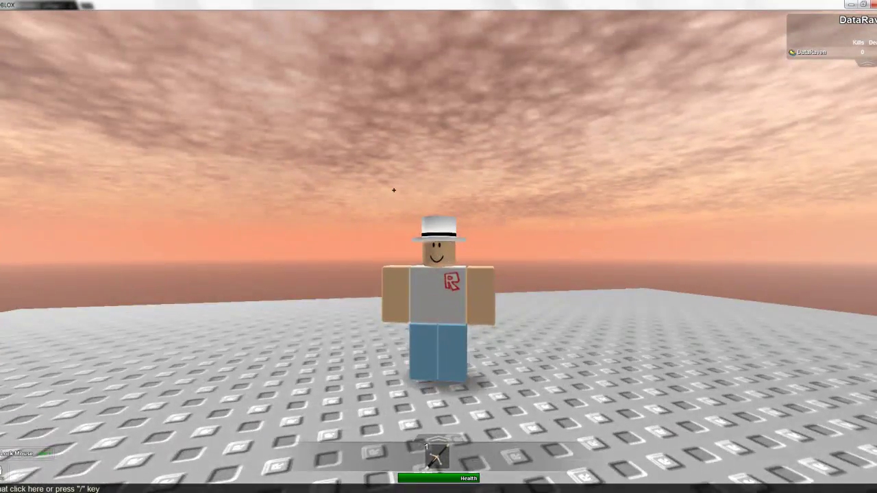
pyautogui.press('d')
pyautogui.scroll(5, 489, 261)
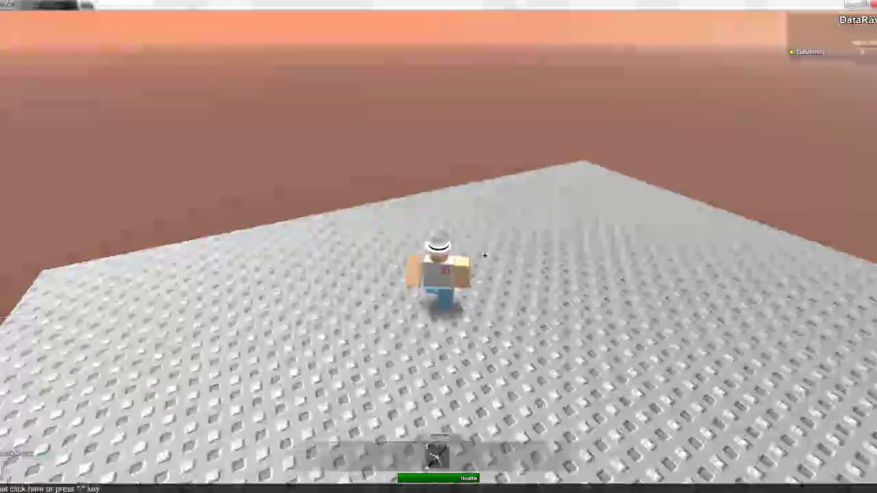
pyautogui.scroll(3, 484, 255)
pyautogui.press('w')
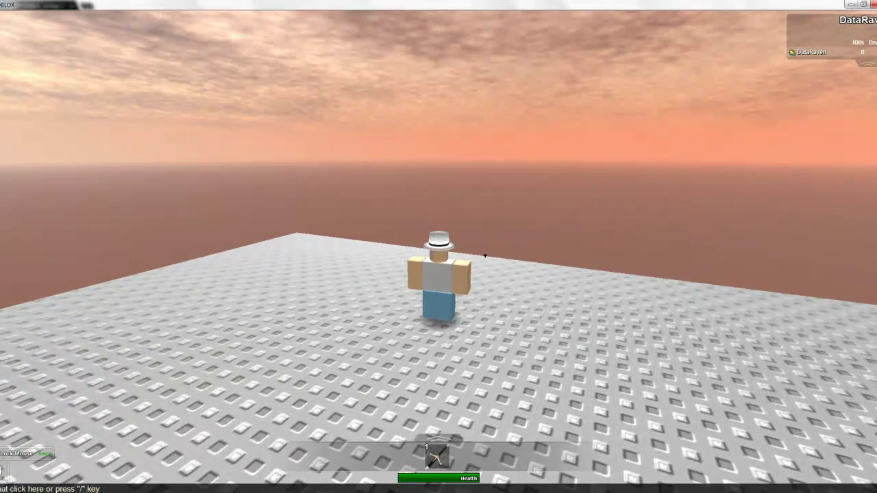
pyautogui.scroll(5, 439, 252)
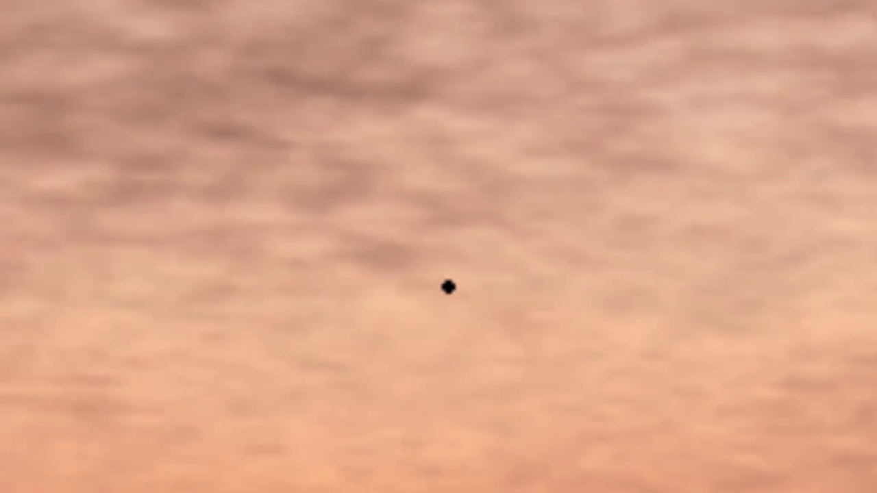
pyautogui.scroll(-5, 450, 293)
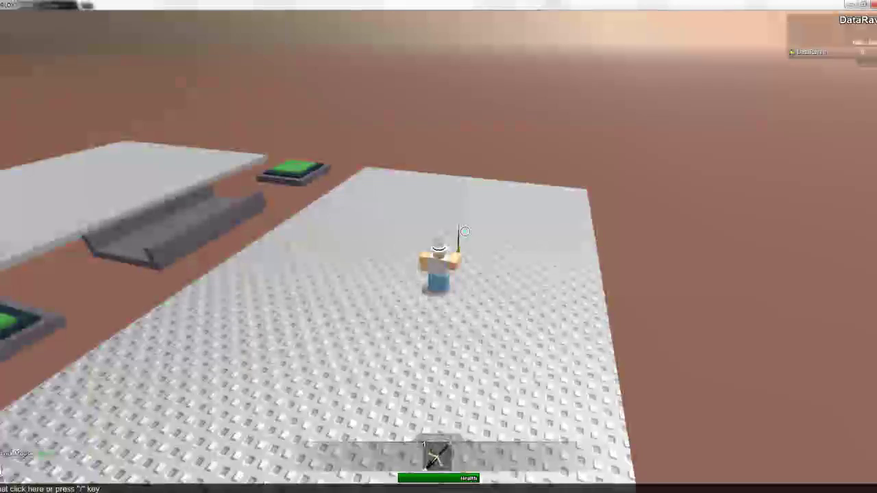
# Run around the baseplate with the sword equipped and examine the cursor shown while holding it, from near and far.
pyautogui.press('w')
pyautogui.scroll(2, 438, 206)
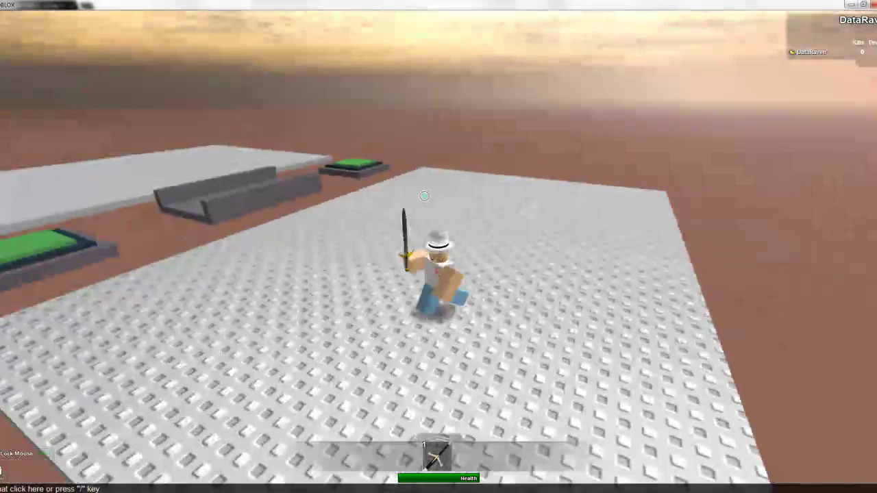
pyautogui.scroll(-3, 426, 206)
pyautogui.scroll(3, 445, 165)
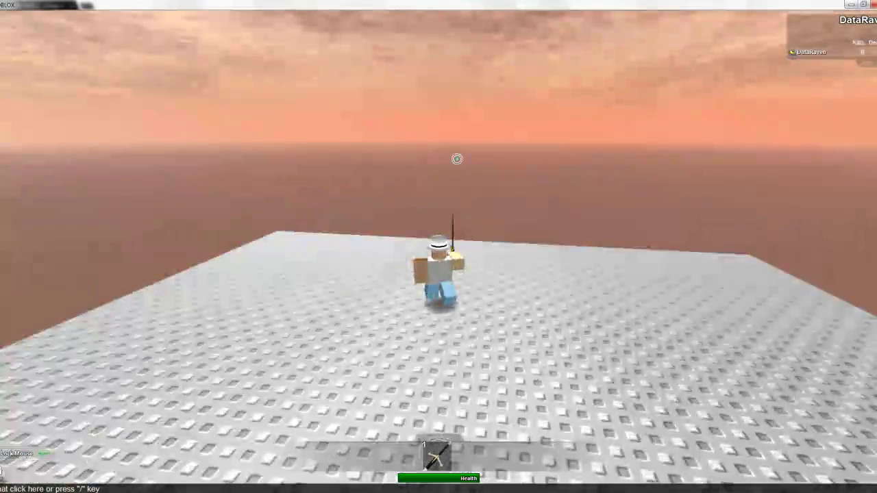
pyautogui.scroll(-3, 466, 178)
pyautogui.press('Left')
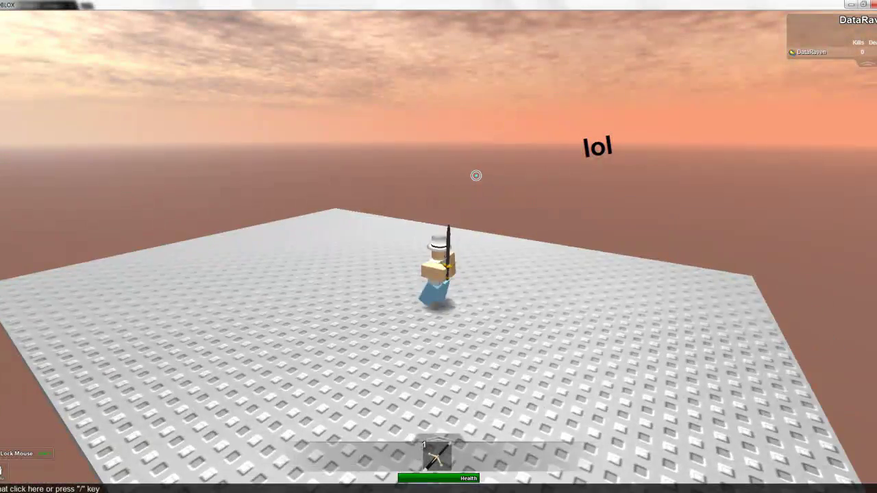
pyautogui.scroll(5, 475, 176)
pyautogui.scroll(2, 475, 176)
pyautogui.scroll(-4, 438, 251)
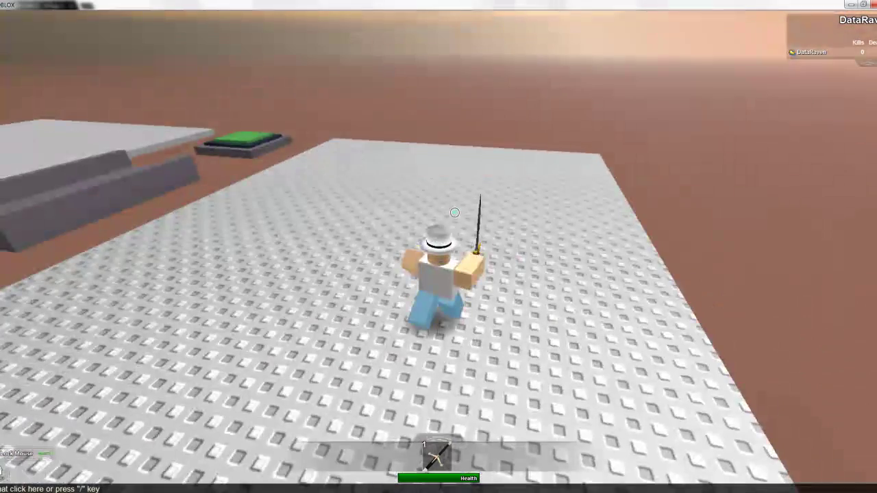
pyautogui.scroll(-5, 456, 213)
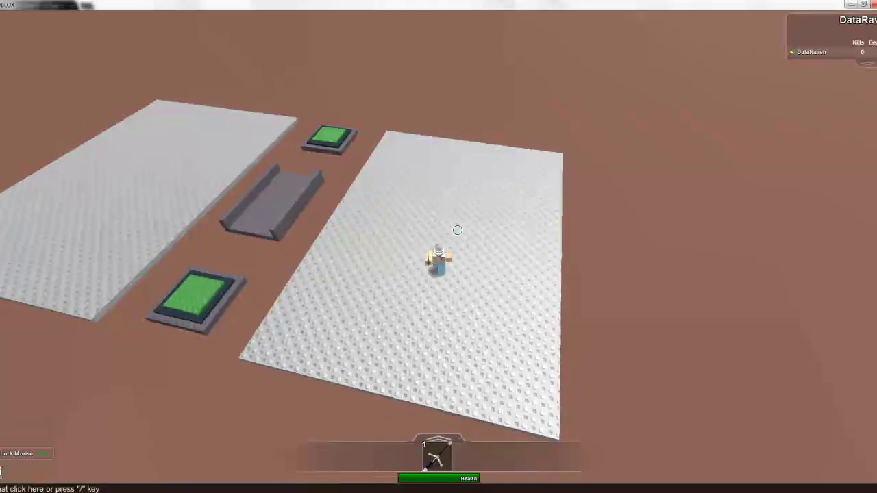